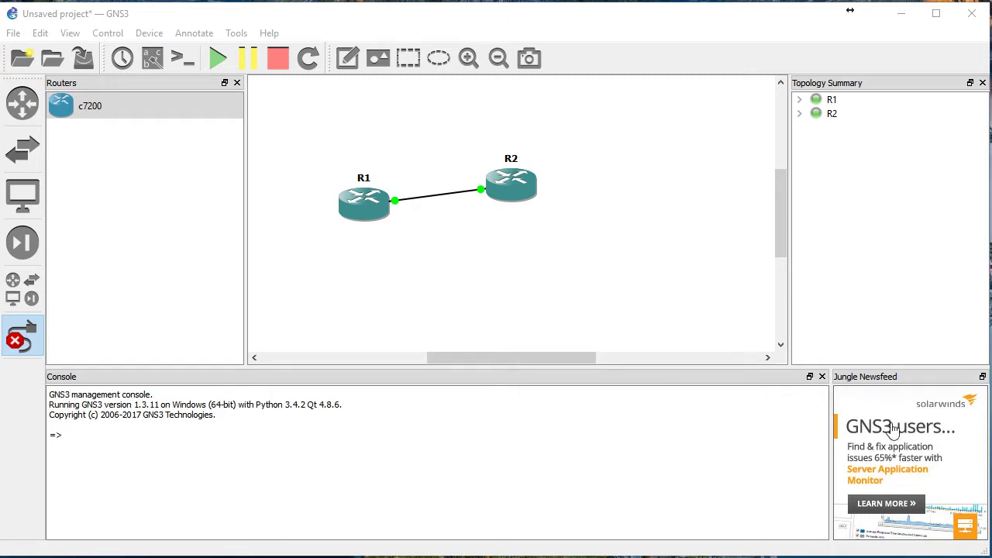
# Step: Check the installed GNS3 version under Help > About, then dismiss the dialog
pyautogui.click(270, 35)
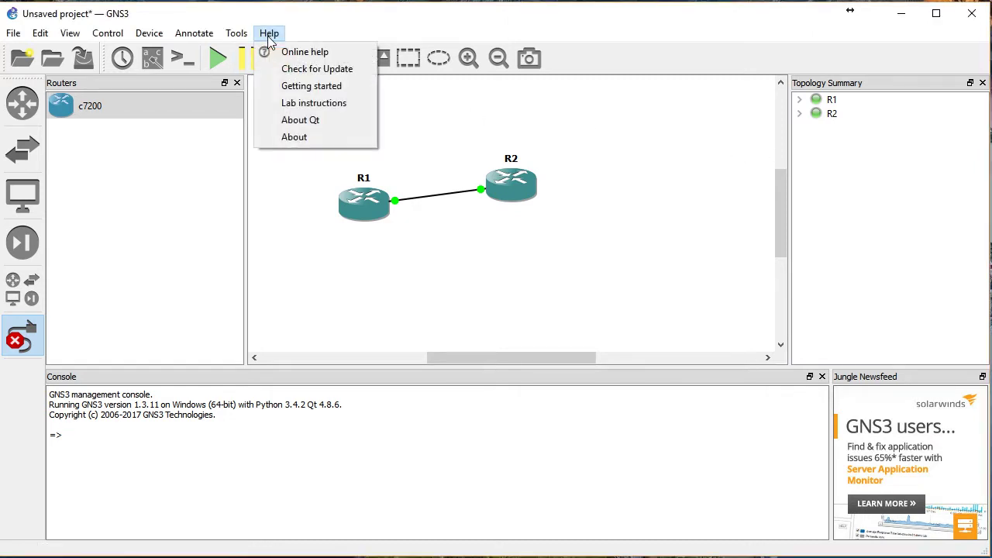
pyautogui.click(306, 137)
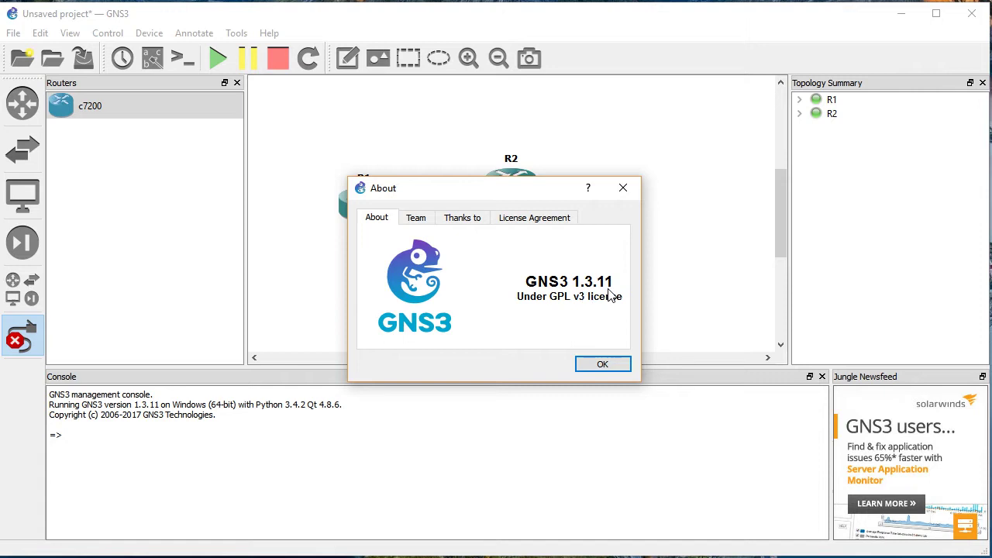
pyautogui.click(601, 363)
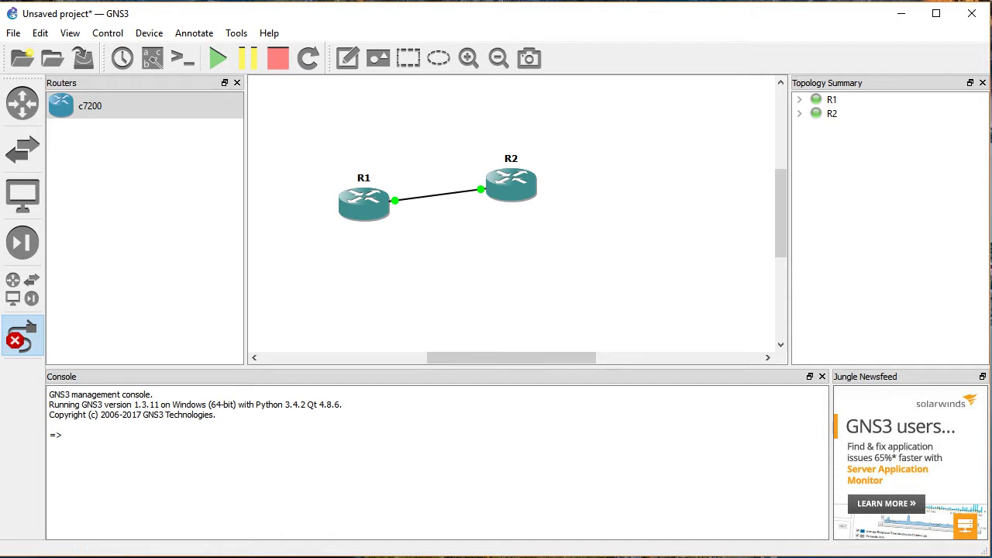
# Step: Inspect CPU utilization in Task Manager's Performance view, then close Task Manager
pyautogui.hotkey('ctrl', 'shift', 'Escape')
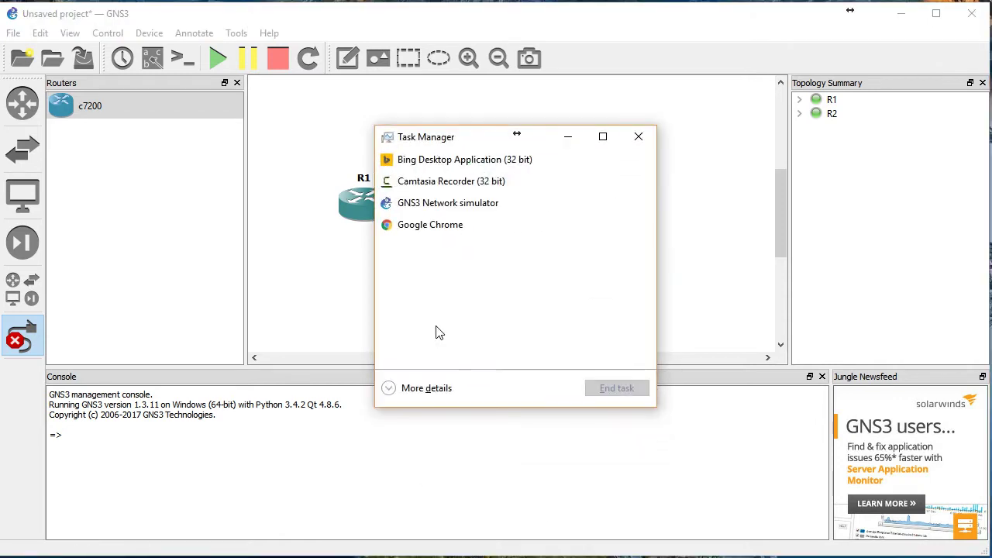
pyautogui.click(389, 388)
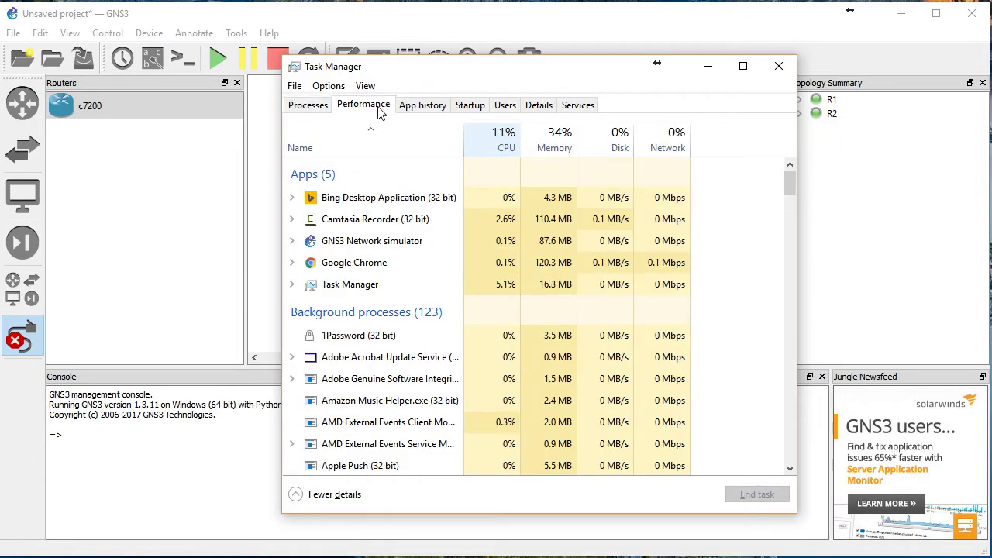
pyautogui.click(380, 109)
pyautogui.click(372, 139)
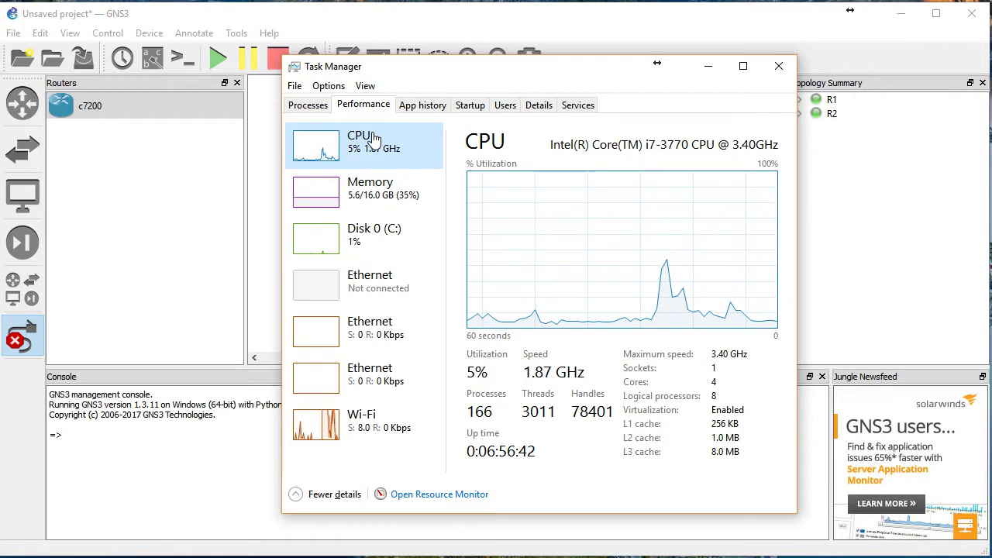
pyautogui.click(769, 68)
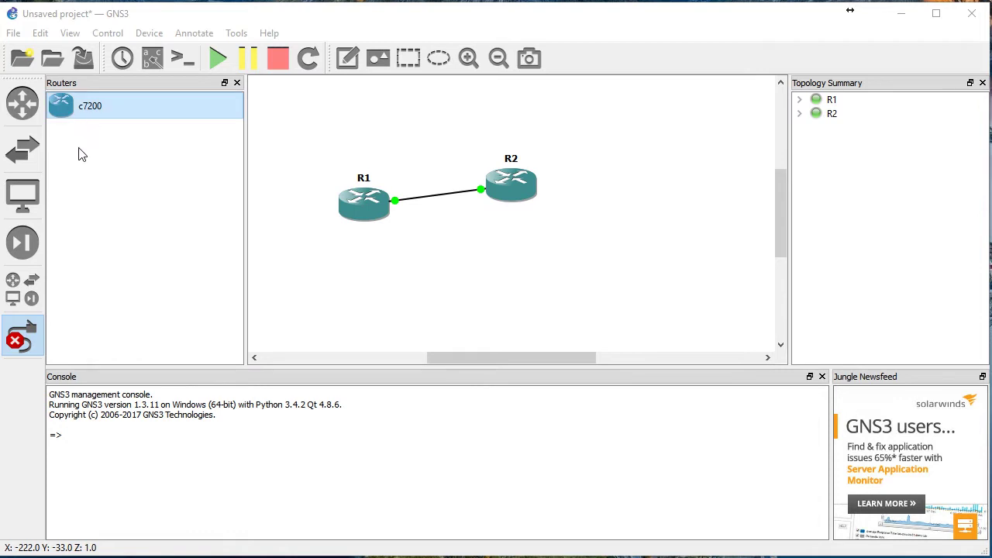
# Step: Cancel link drawing, open R1's console to see fresh R1# prompts, then close it
pyautogui.click(28, 338)
pyautogui.rightClick(365, 212)
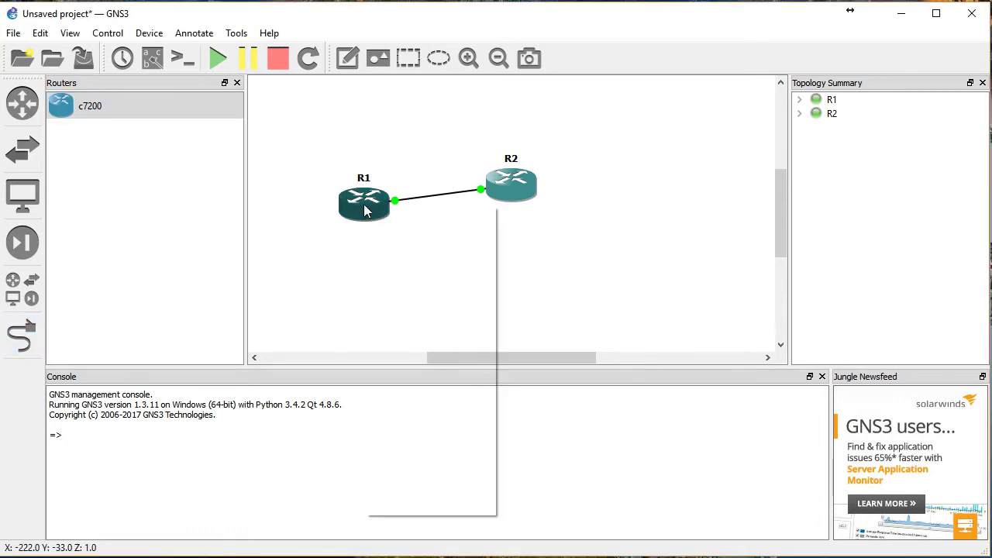
pyautogui.click(416, 271)
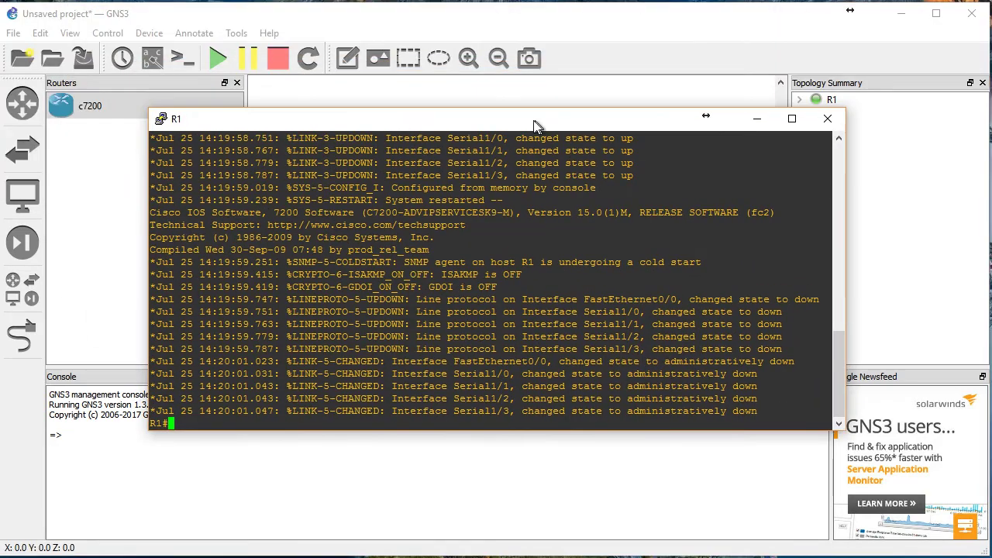
pyautogui.press('Return')
pyautogui.press('Return')
pyautogui.press('Return')
pyautogui.press('Return')
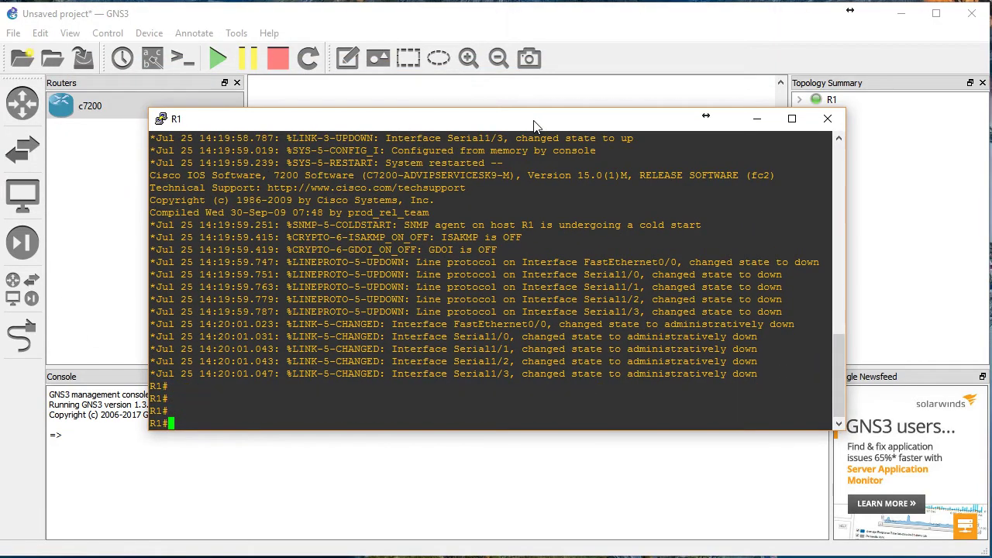
pyautogui.click(828, 121)
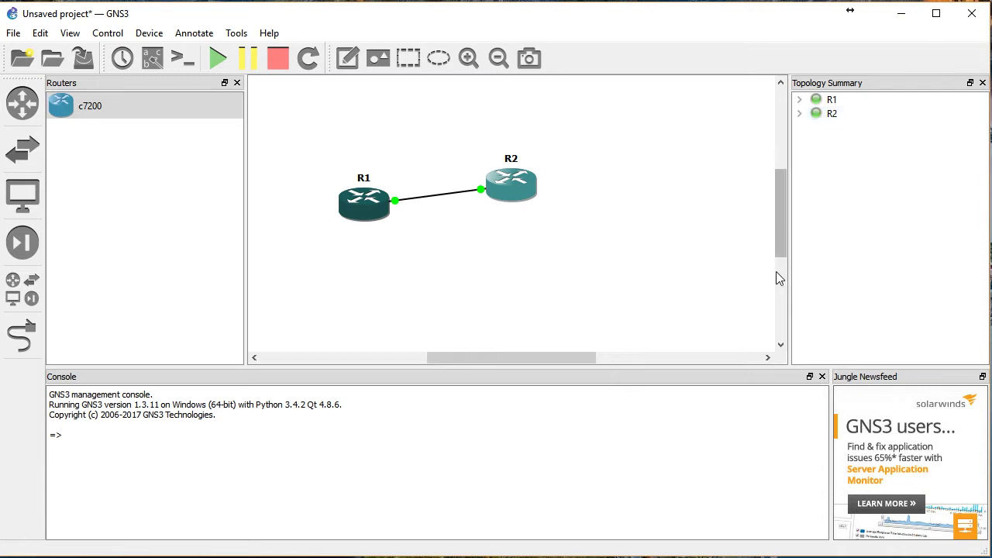
# Step: Stop all routers and accept the GNS3 update offered by Help > Check for Update
pyautogui.click(267, 57)
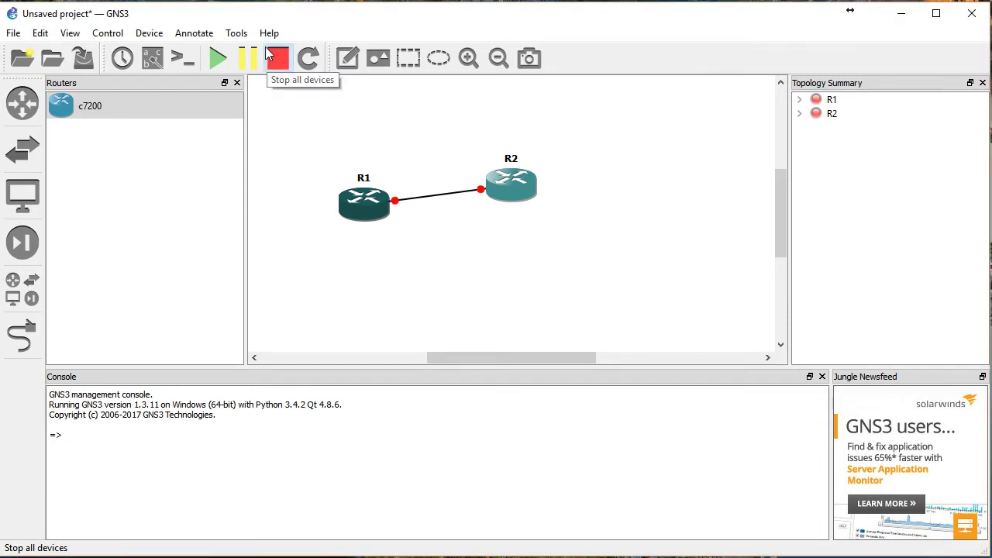
pyautogui.click(269, 33)
pyautogui.click(292, 71)
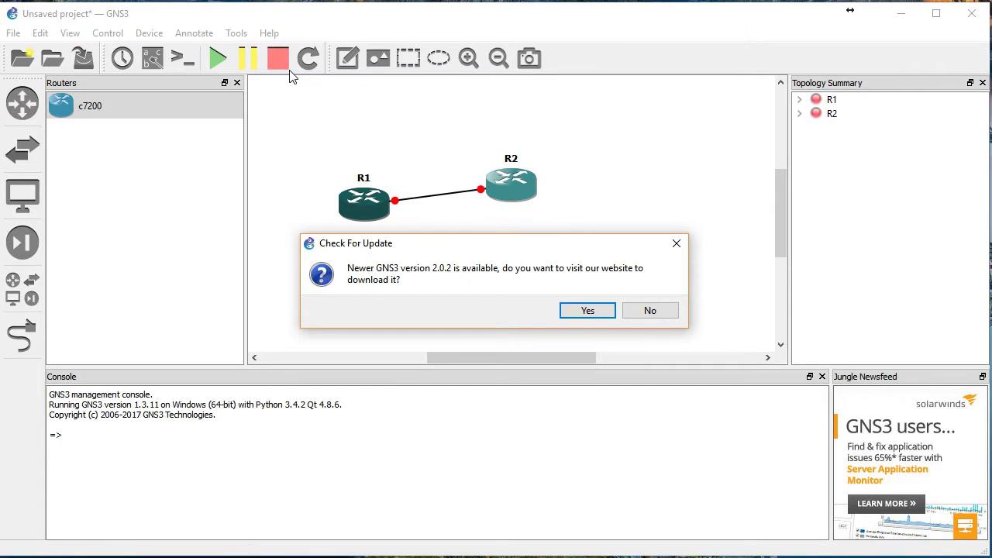
pyautogui.click(586, 310)
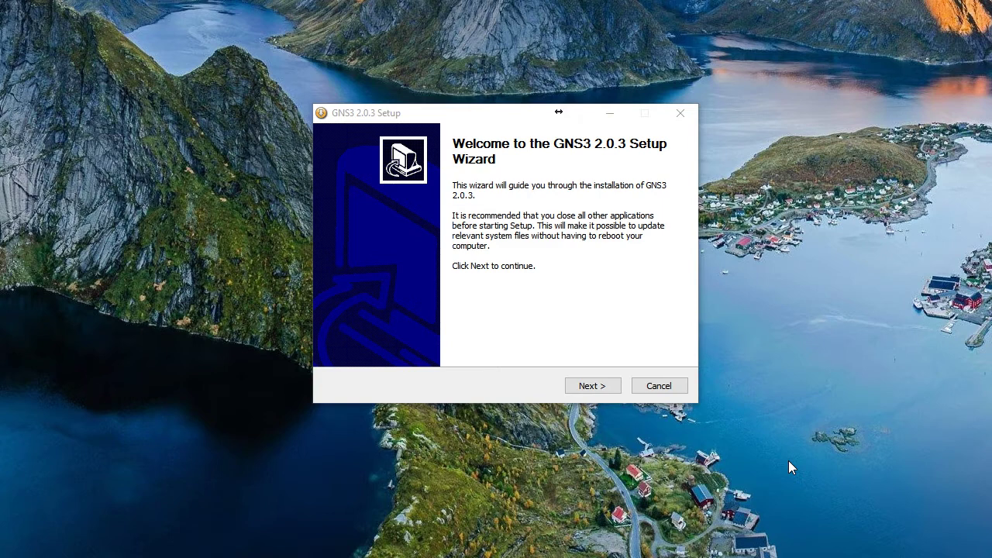
# Step: Go through the welcome, licence and default shortcut folder pages of GNS3 Setup
pyautogui.click(584, 391)
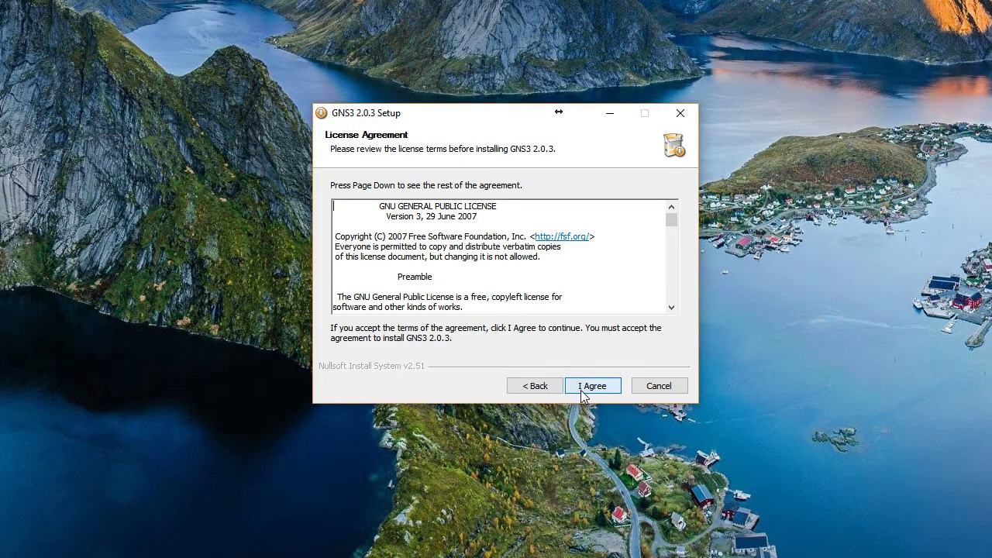
pyautogui.click(584, 391)
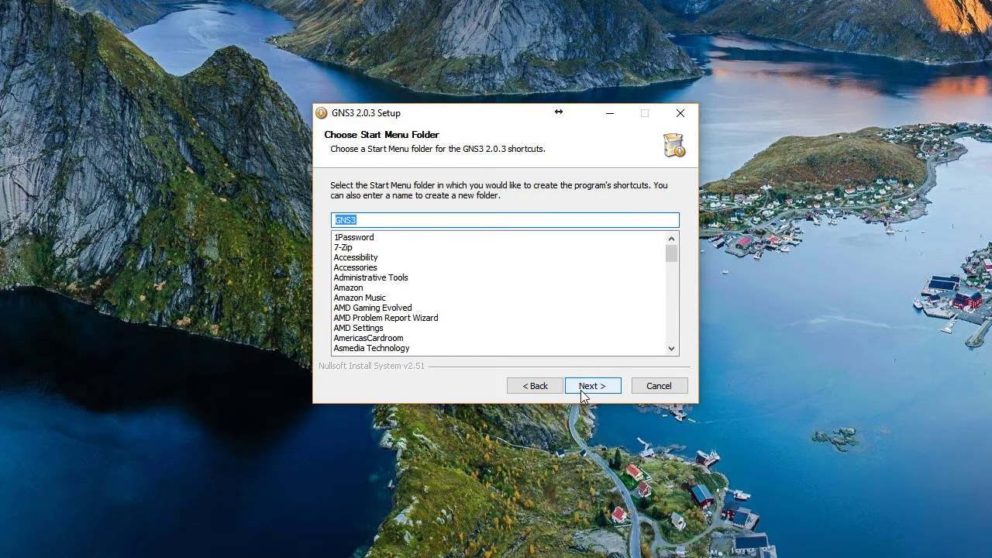
pyautogui.click(584, 392)
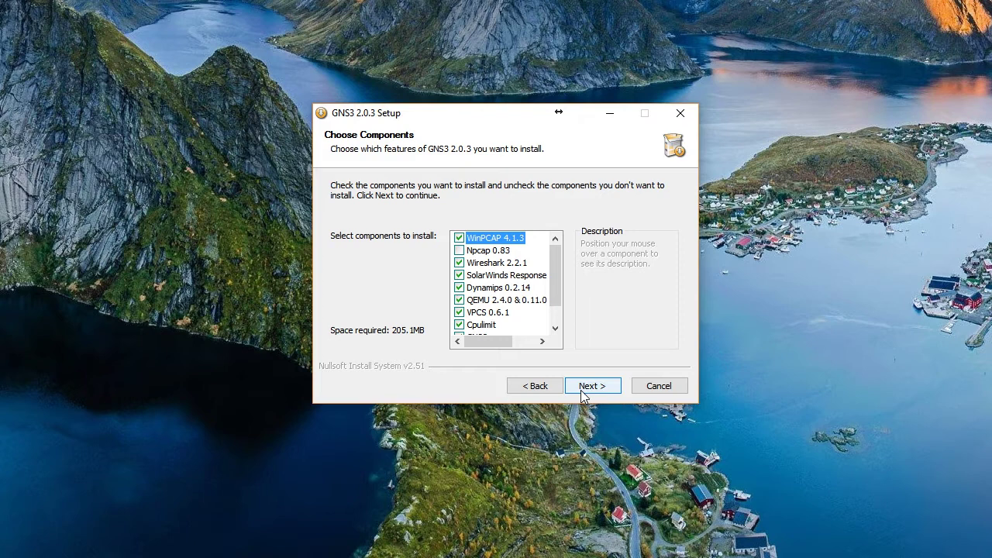
# Step: Tick Npcap 0.83 in Choose Components and start installing into C:\Program Files\GNS3
pyautogui.moveTo(557, 274)
pyautogui.mouseDown()
pyautogui.moveTo(558, 320)
pyautogui.moveTo(557, 279)
pyautogui.mouseUp()
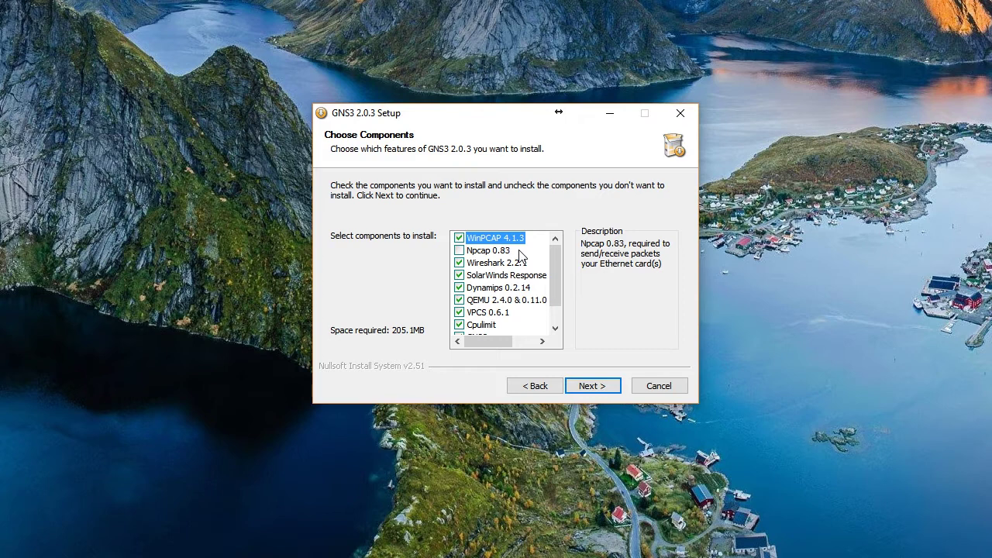
pyautogui.click(468, 251)
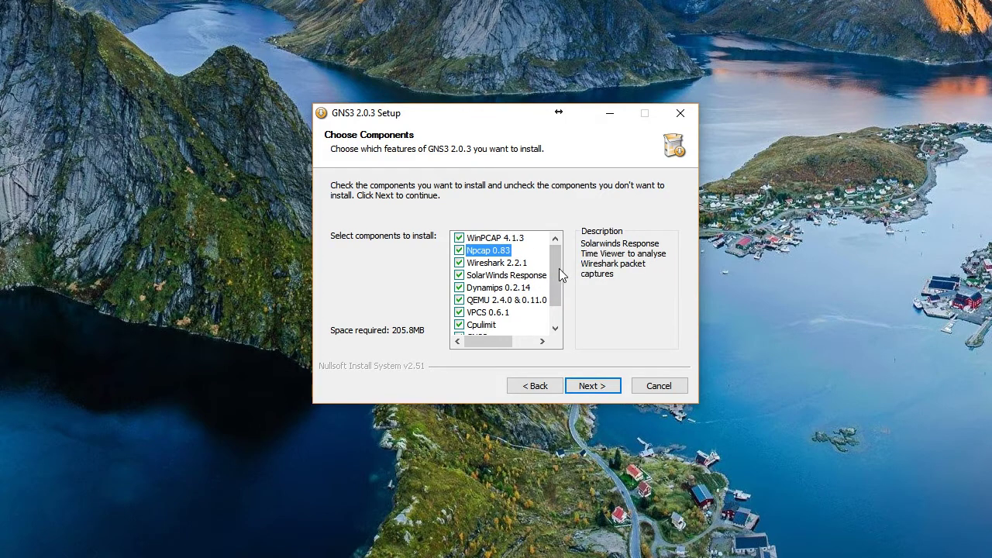
pyautogui.moveTo(559, 268); pyautogui.dragTo(555, 249)
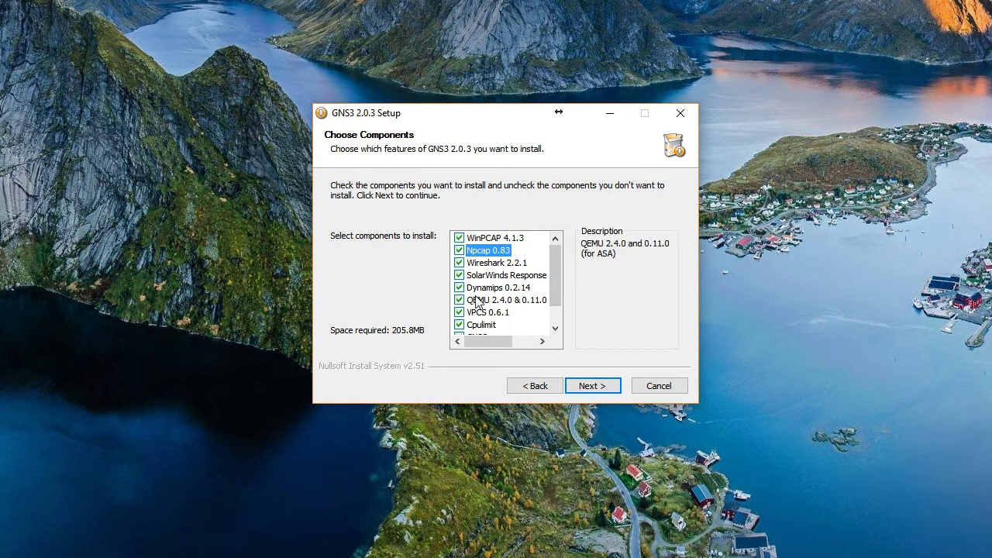
pyautogui.click(593, 386)
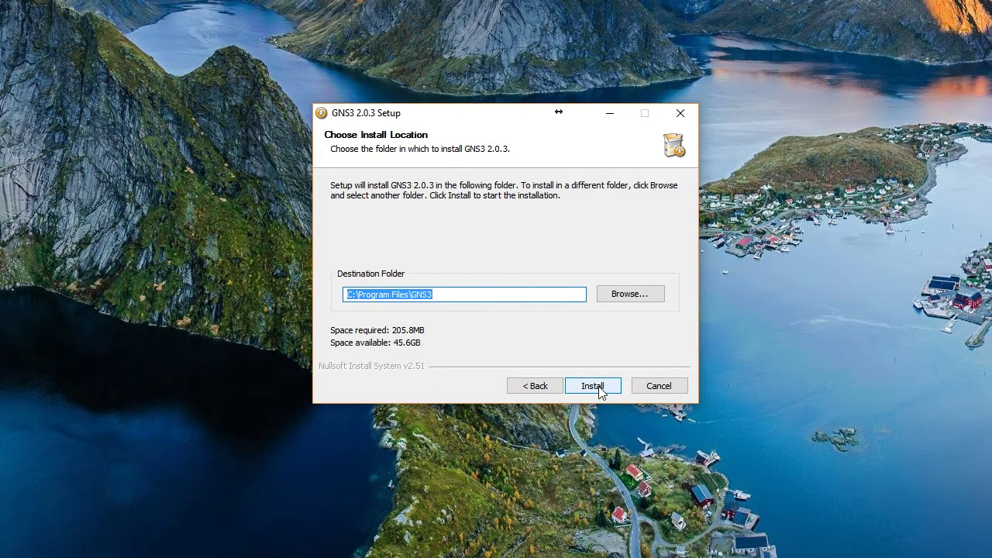
pyautogui.click(600, 388)
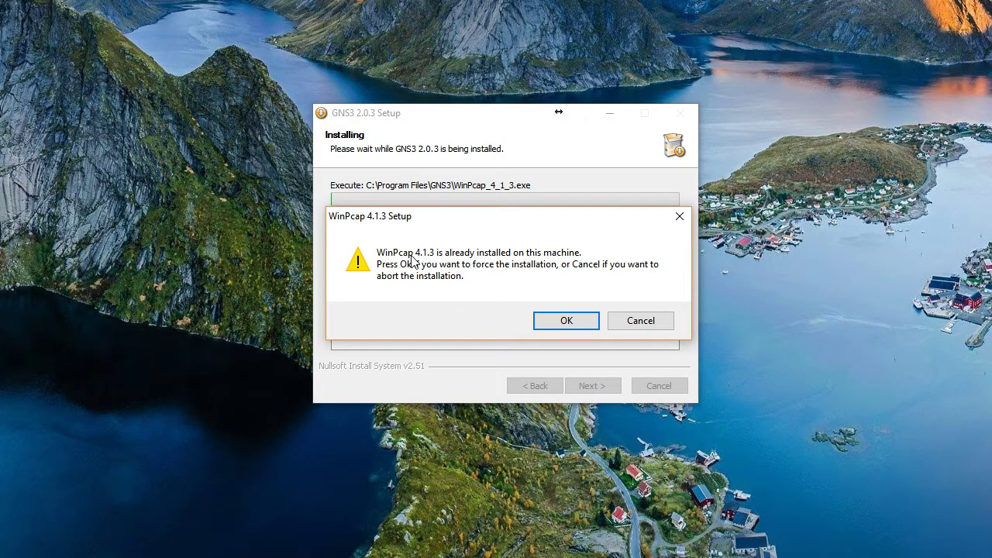
# Step: Skip reinstalling WinPcap, then accept the licence and install Npcap 0.83 with default options
pyautogui.click(634, 321)
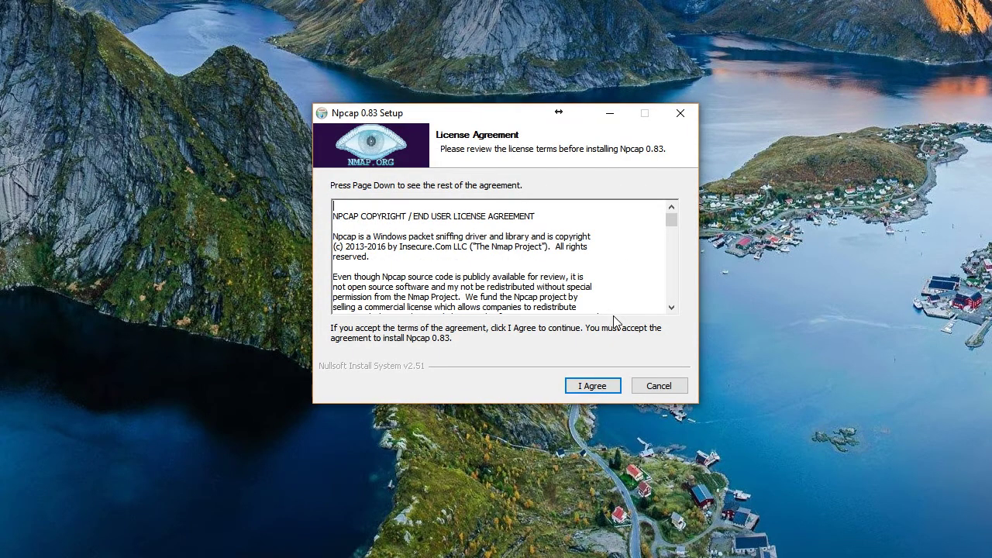
pyautogui.click(601, 386)
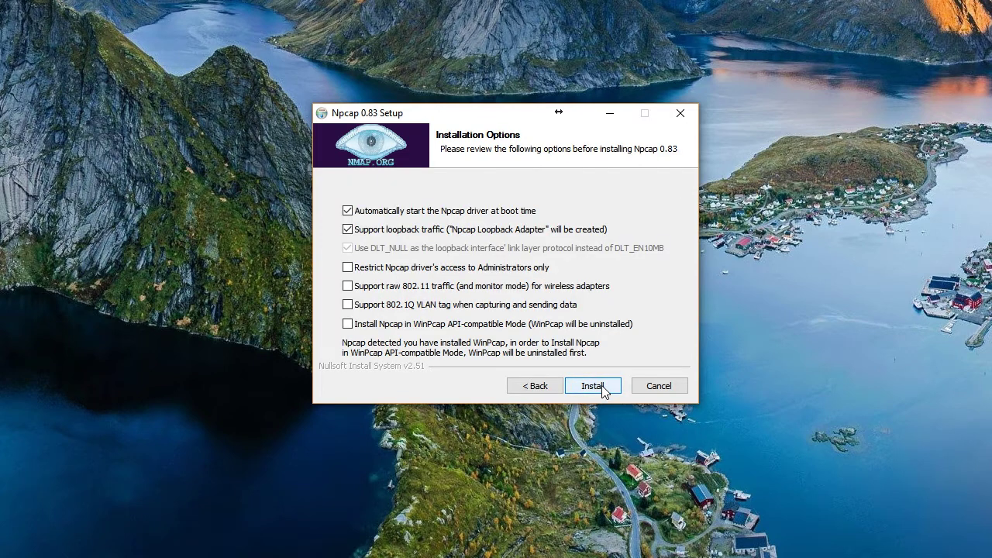
pyautogui.click(601, 385)
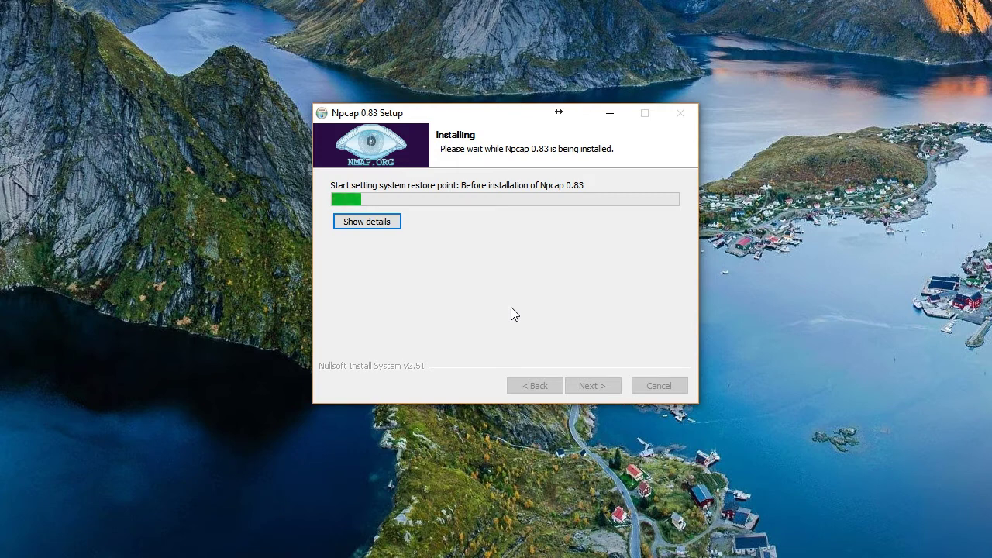
pyautogui.click(591, 386)
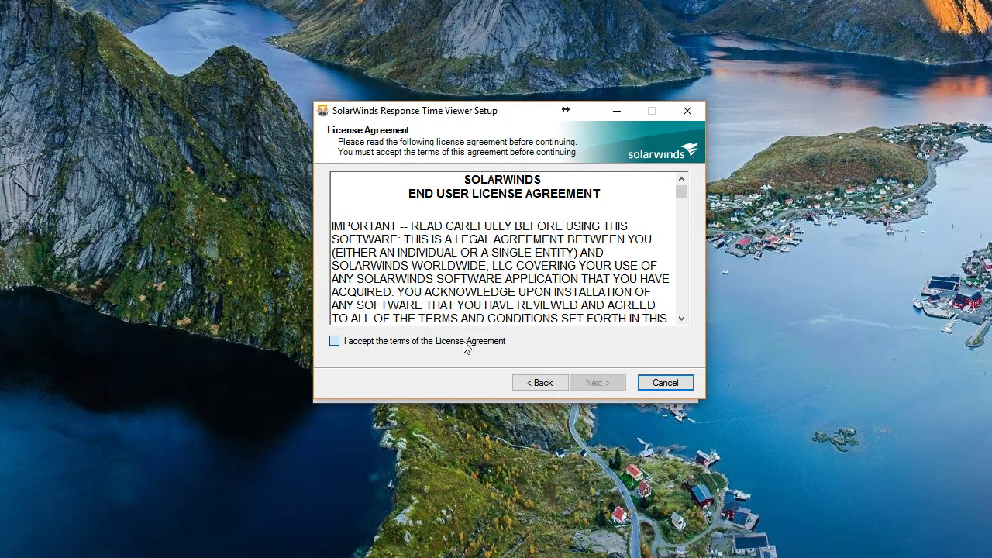
# Step: Accept the SolarWinds licence, install Response Time Viewer with defaults, and close its dashboard
pyautogui.click(466, 345)
pyautogui.click(594, 385)
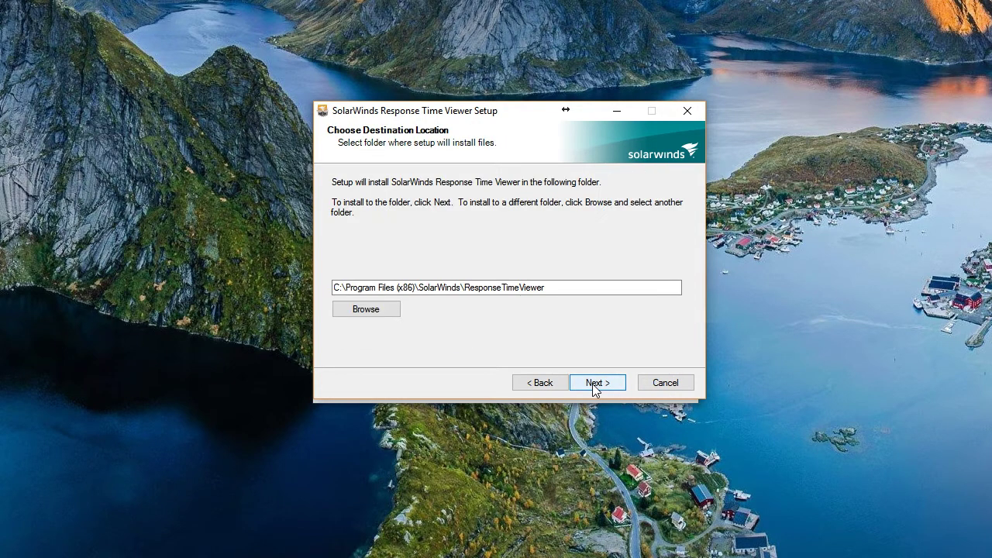
pyautogui.click(595, 386)
pyautogui.click(594, 386)
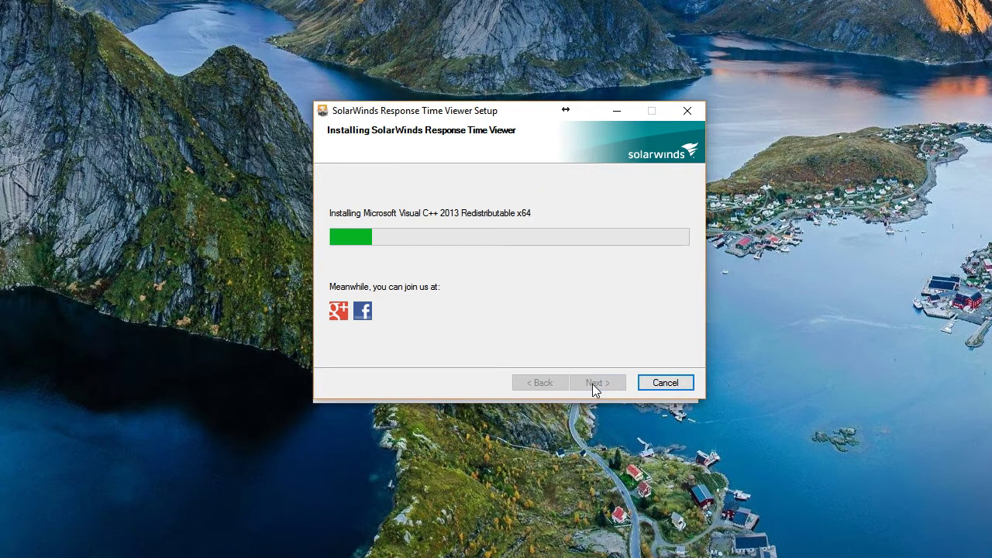
pyautogui.click(597, 382)
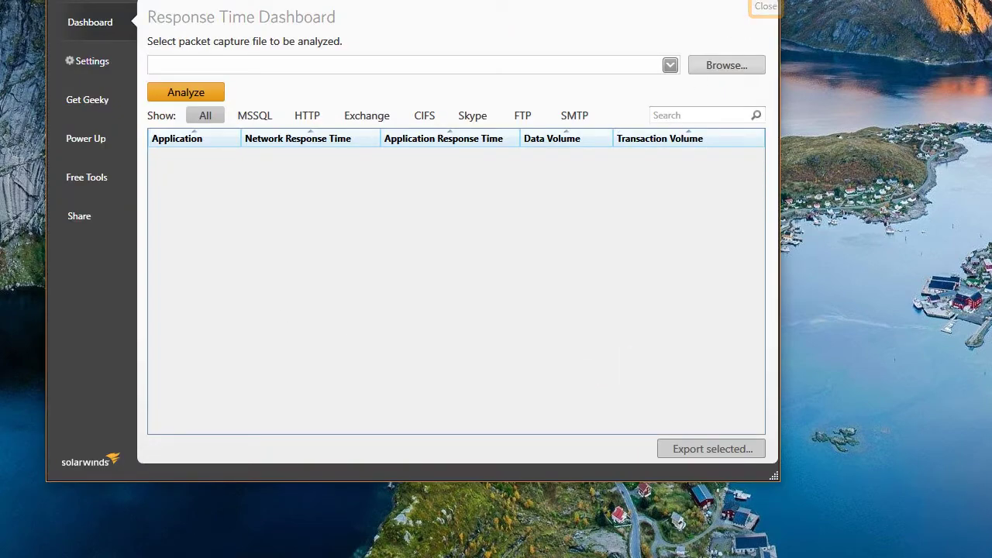
pyautogui.click(765, 6)
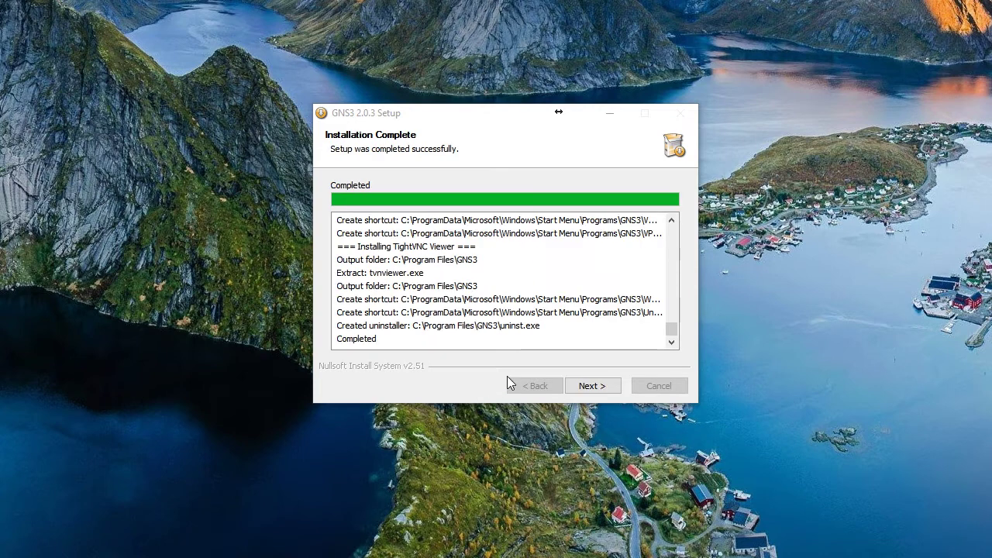
# Step: Pass Installation Complete and answer No to the free Solarwinds Standard Toolset licence
pyautogui.click(610, 389)
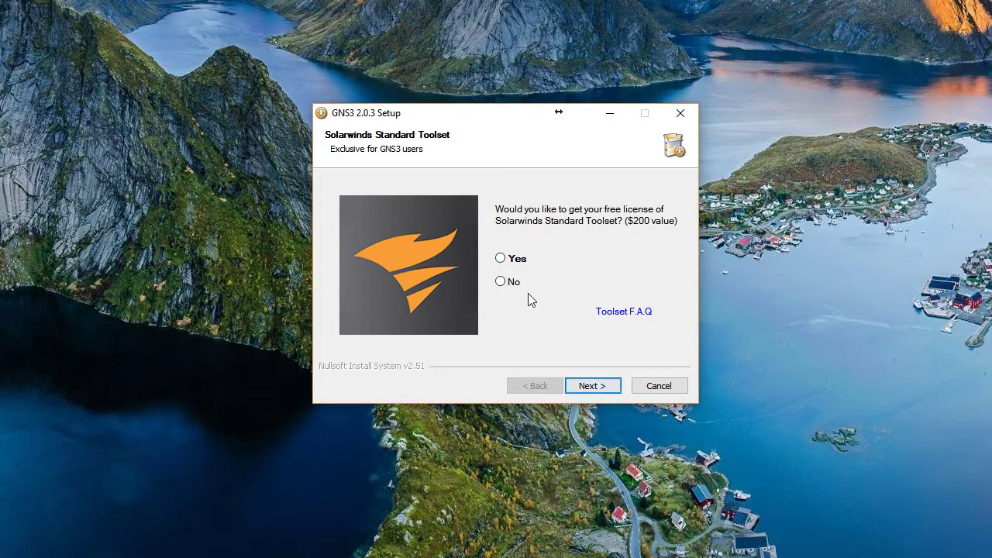
pyautogui.click(501, 282)
pyautogui.click(609, 386)
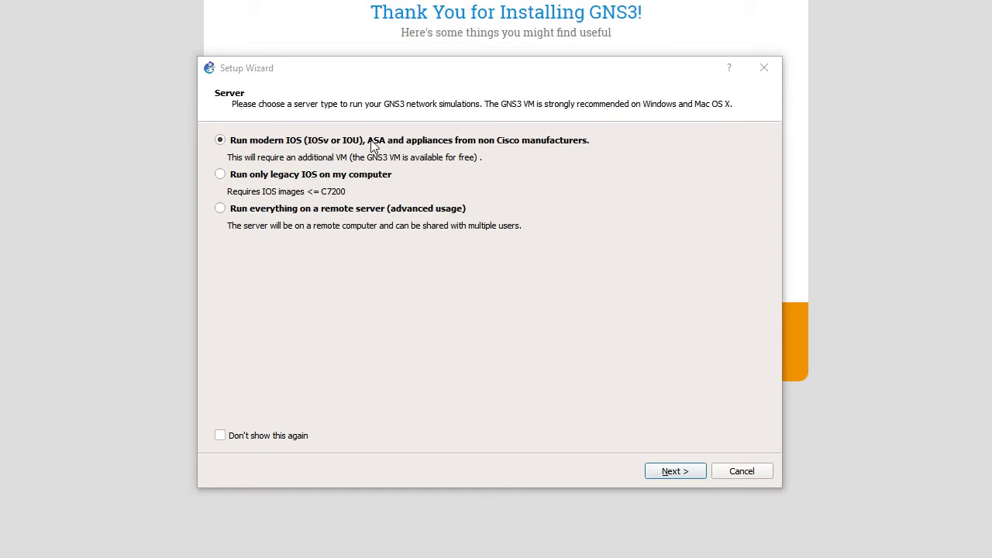
# Step: Keep 'Run modern IOS', accept local server 127.0.0.1 port 8000, and dismiss the connection-refused error
pyautogui.click(688, 472)
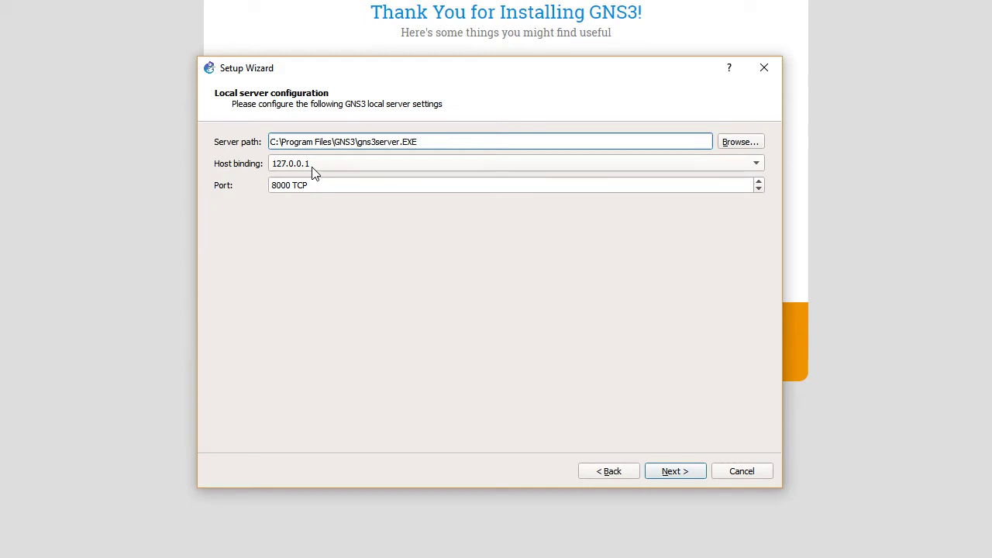
pyautogui.click(680, 479)
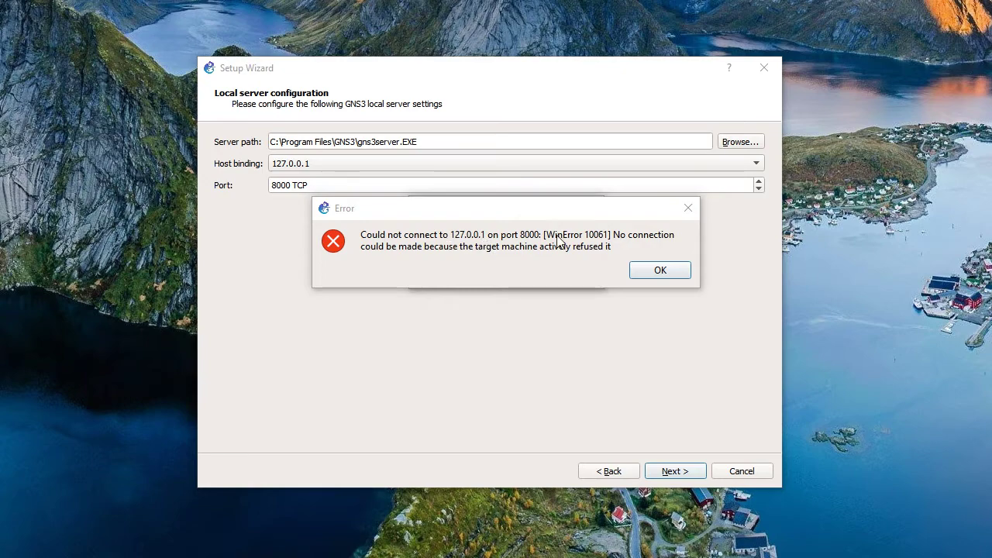
pyautogui.click(660, 271)
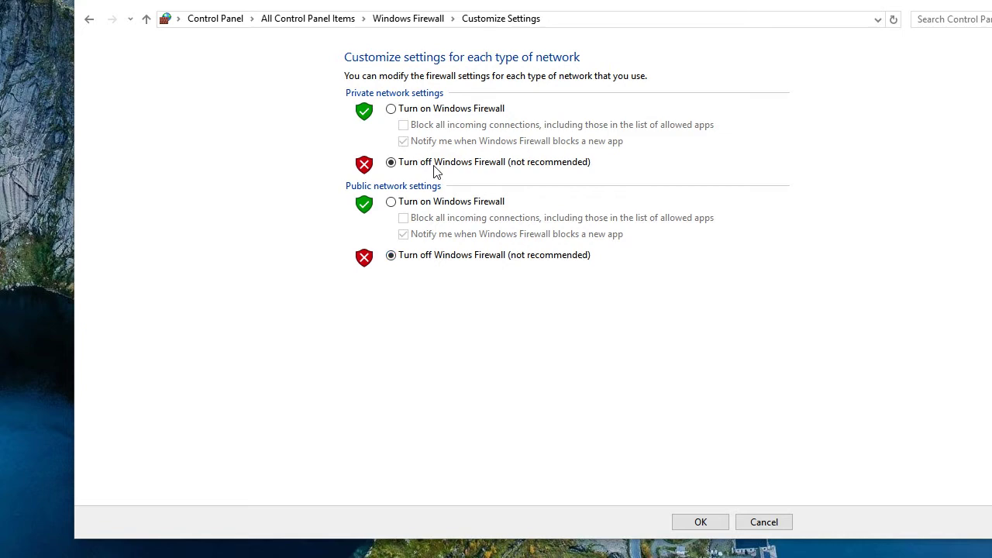
# Step: Confirm Windows Firewall turned off for private and public networks
pyautogui.click(700, 523)
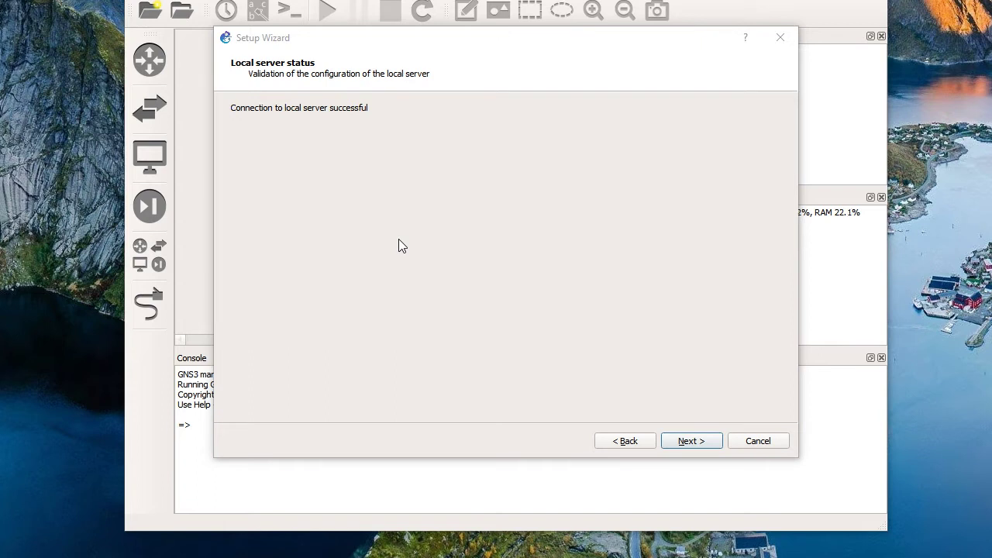
# Step: Continue past the successful local server connection status page
pyautogui.click(688, 441)
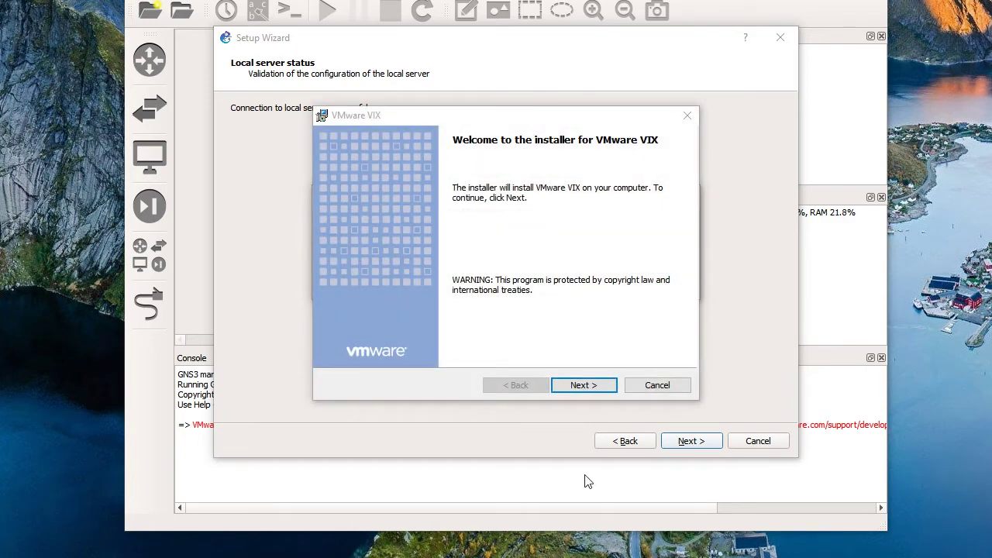
# Step: Accept the licence and install VMware VIX to C:\Program Files (x86)\VMware\VMware VIX
pyautogui.click(607, 386)
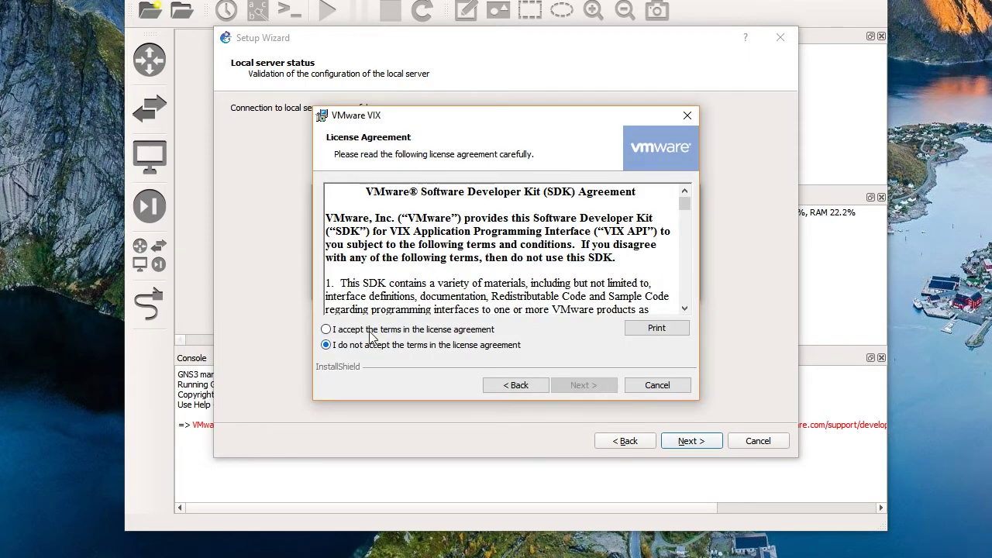
pyautogui.click(371, 331)
pyautogui.click(578, 387)
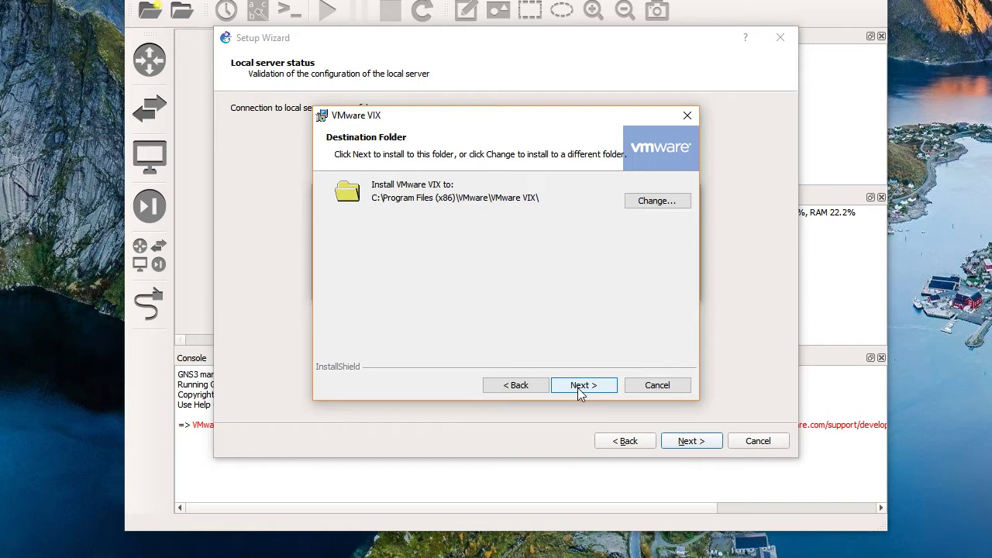
pyautogui.click(584, 385)
pyautogui.click(584, 385)
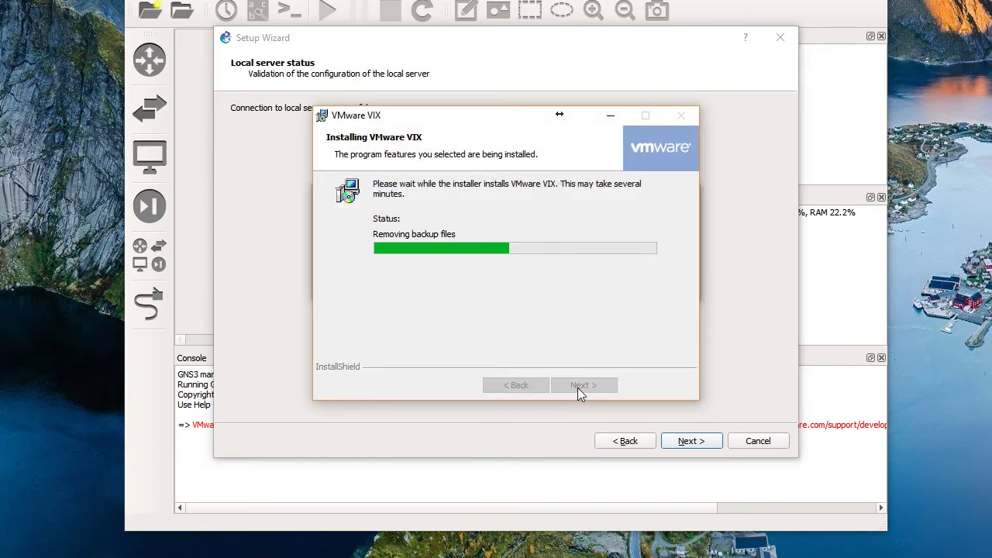
pyautogui.click(583, 386)
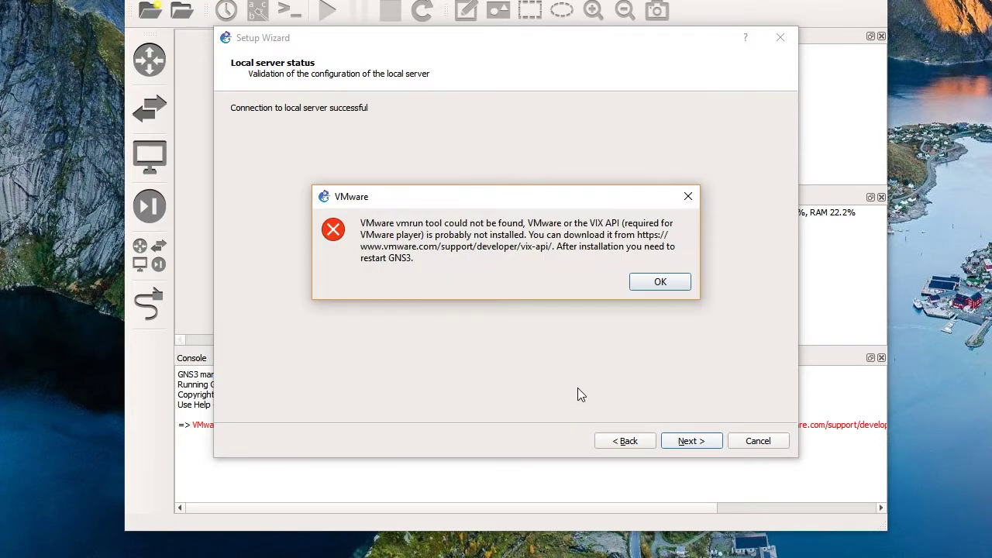
# Step: Dismiss the vmrun error, cancel the Setup Wizard, and close GNS3 for a restart
pyautogui.click(656, 281)
pyautogui.click(762, 439)
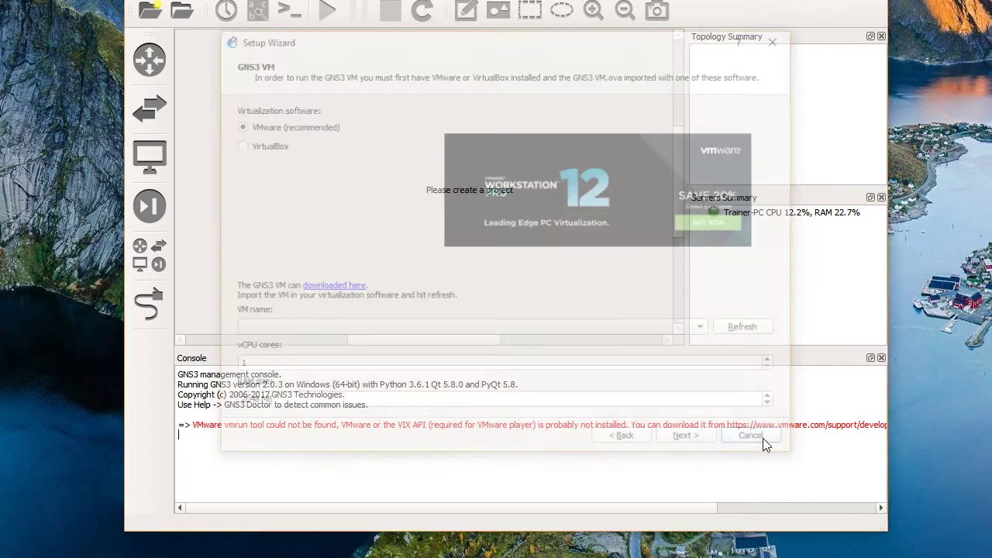
pyautogui.click(875, 1)
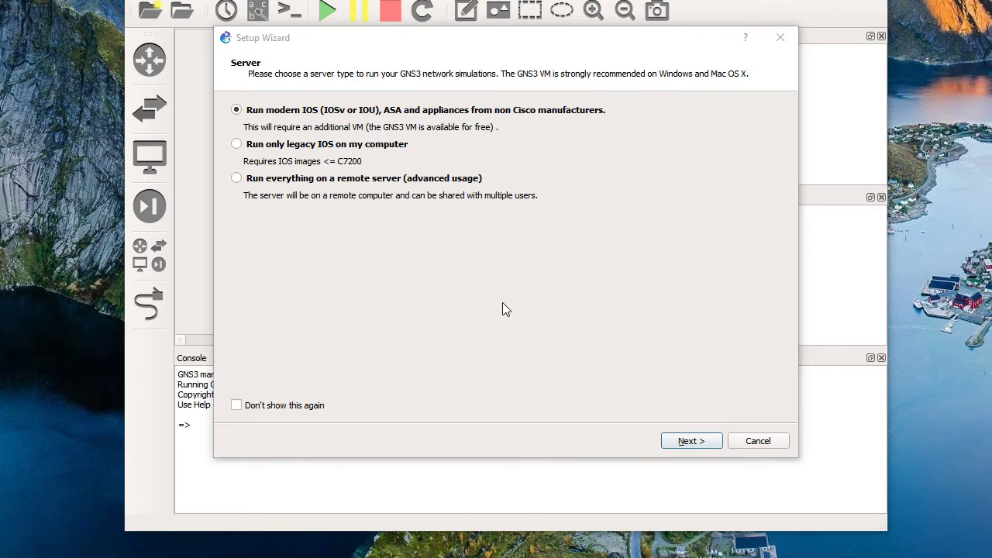
# Step: Advance the wizard past the Server page, local server settings and a successful port 8000 check to the GNS3 VM page
pyautogui.click(691, 441)
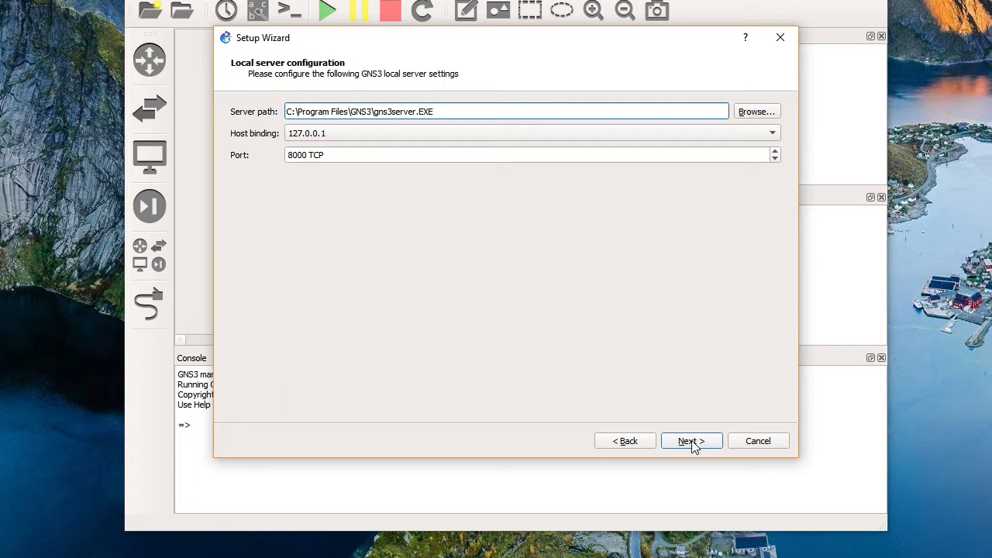
pyautogui.click(692, 442)
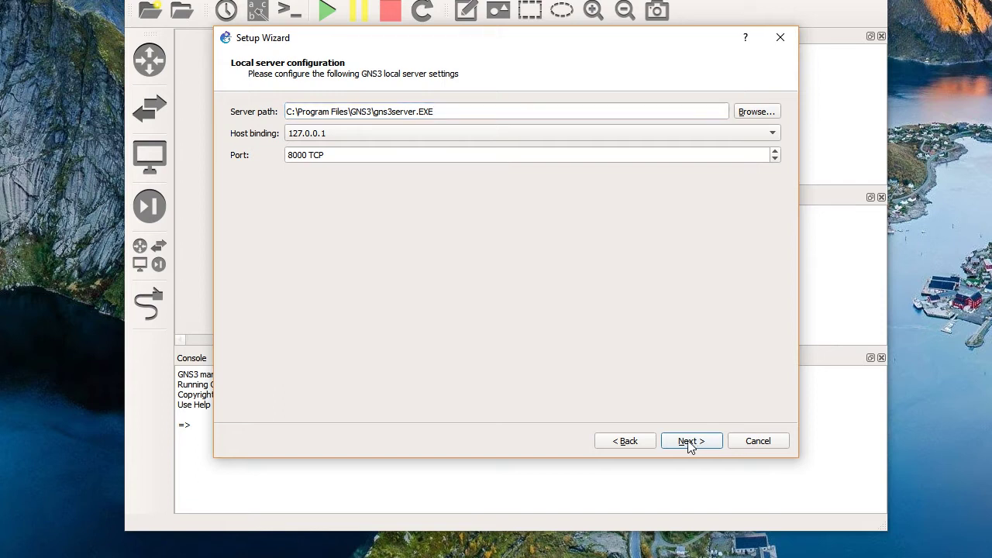
pyautogui.click(689, 441)
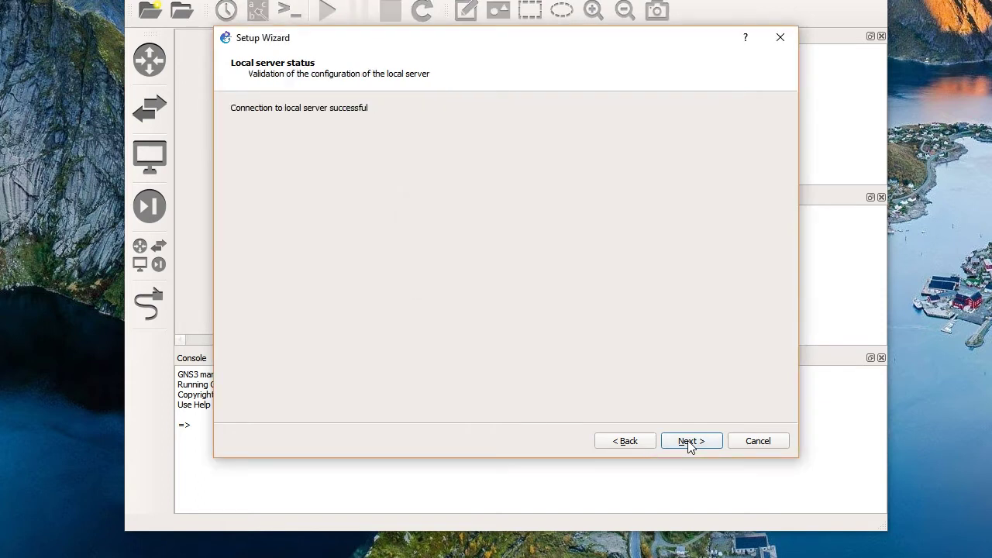
pyautogui.click(689, 441)
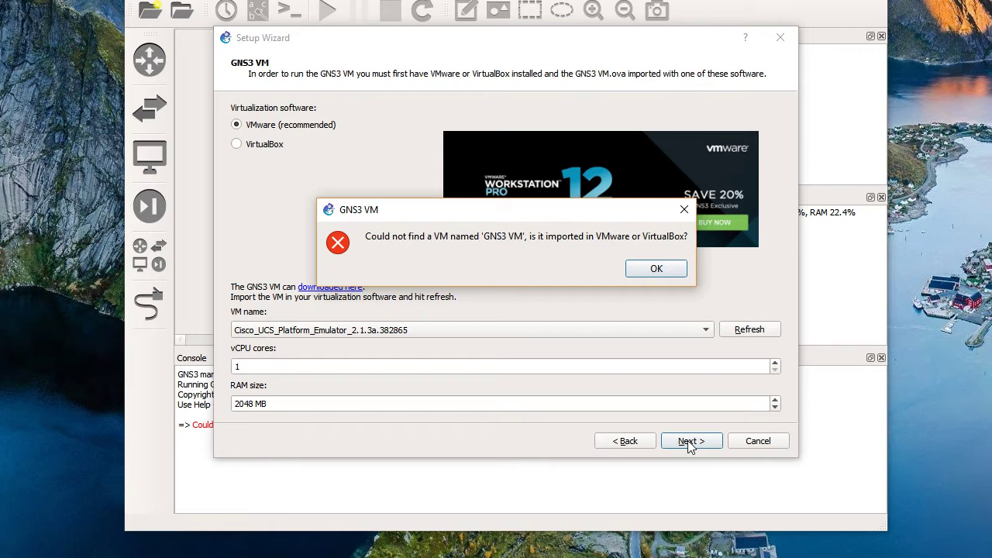
# Step: Dismiss the 'Could not find a VM' error about the missing GNS3 VM
pyautogui.click(660, 269)
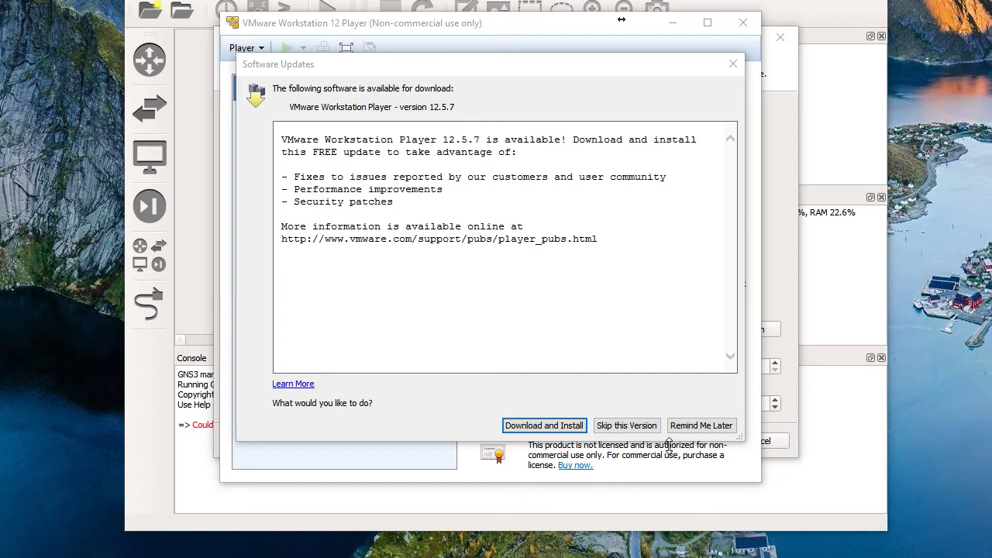
# Step: Postpone the VMware Player 12.5.7 update and open GNS3 VM.ova from OneDrive > GNS3_root > vm
pyautogui.click(714, 428)
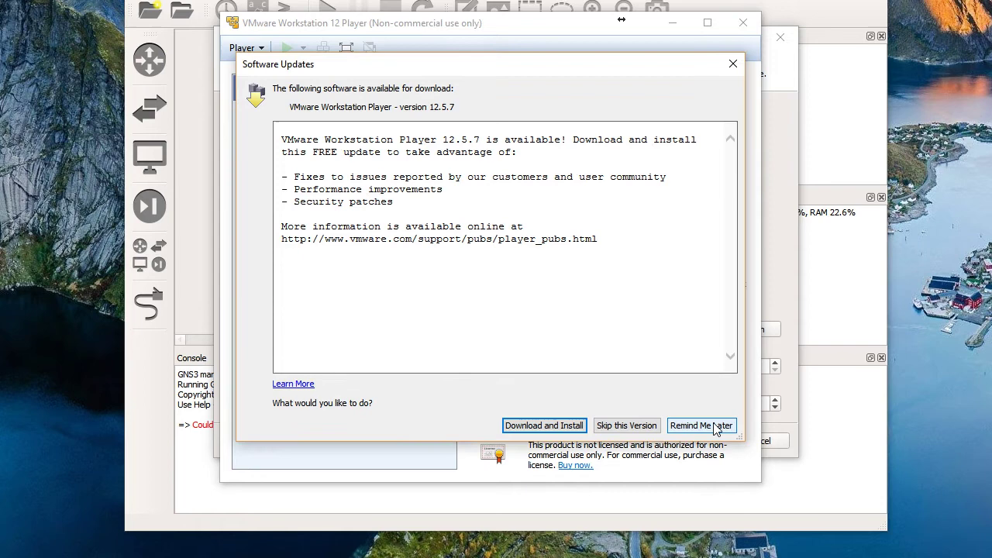
pyautogui.click(715, 428)
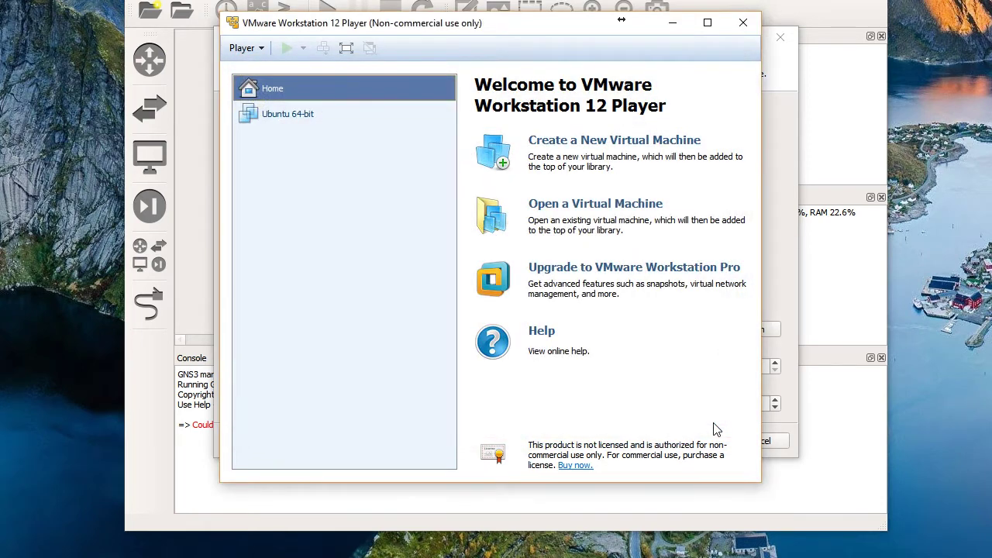
pyautogui.click(551, 214)
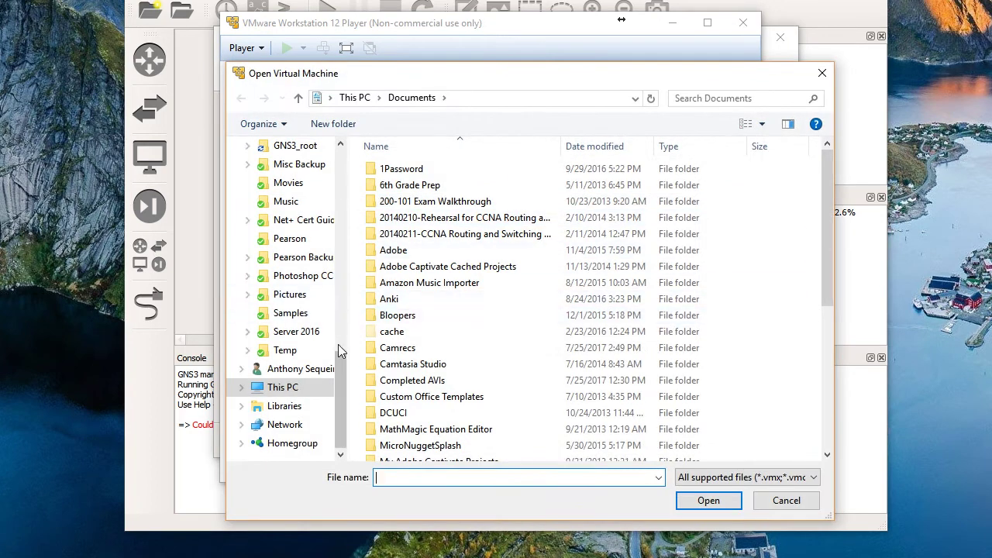
pyautogui.moveTo(341, 373); pyautogui.dragTo(349, 326)
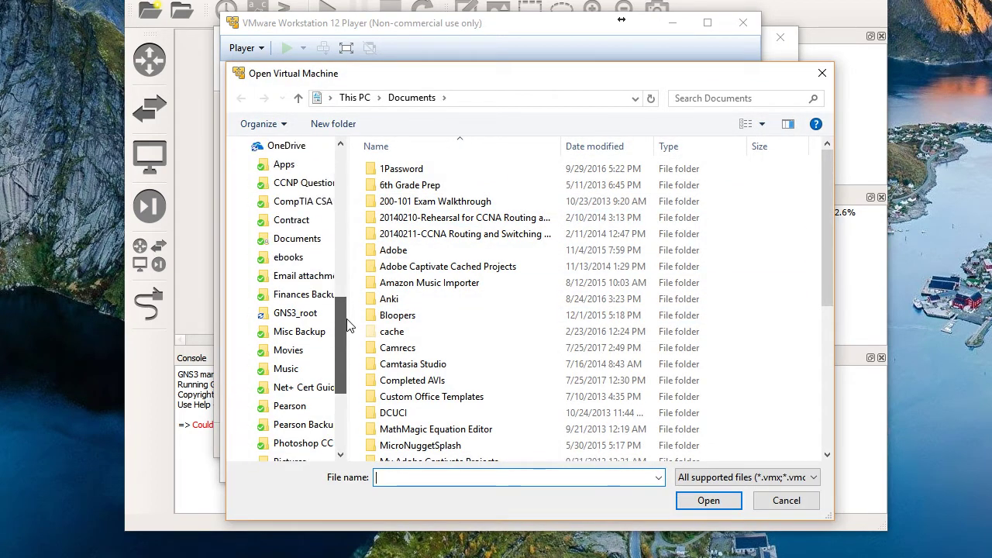
pyautogui.click(311, 314)
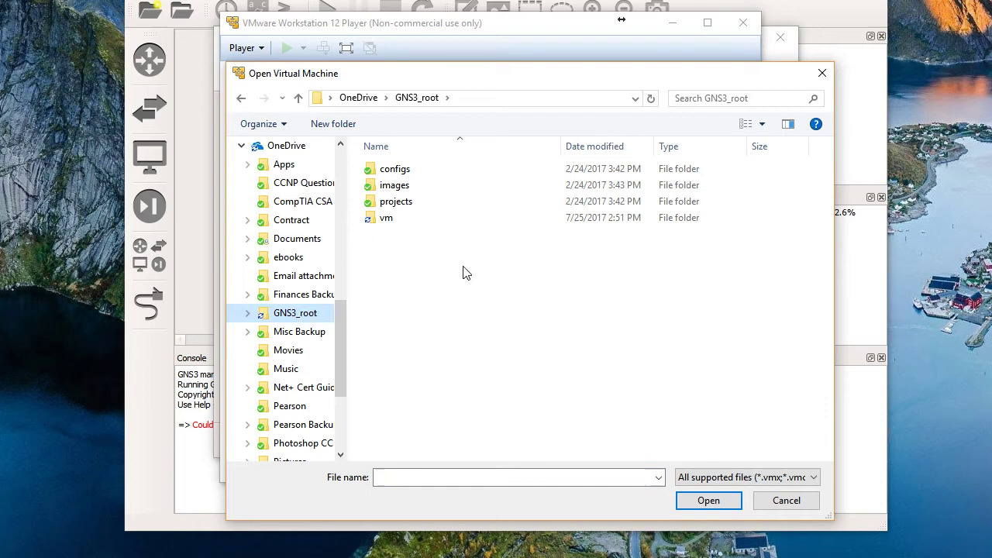
pyautogui.doubleClick(387, 219)
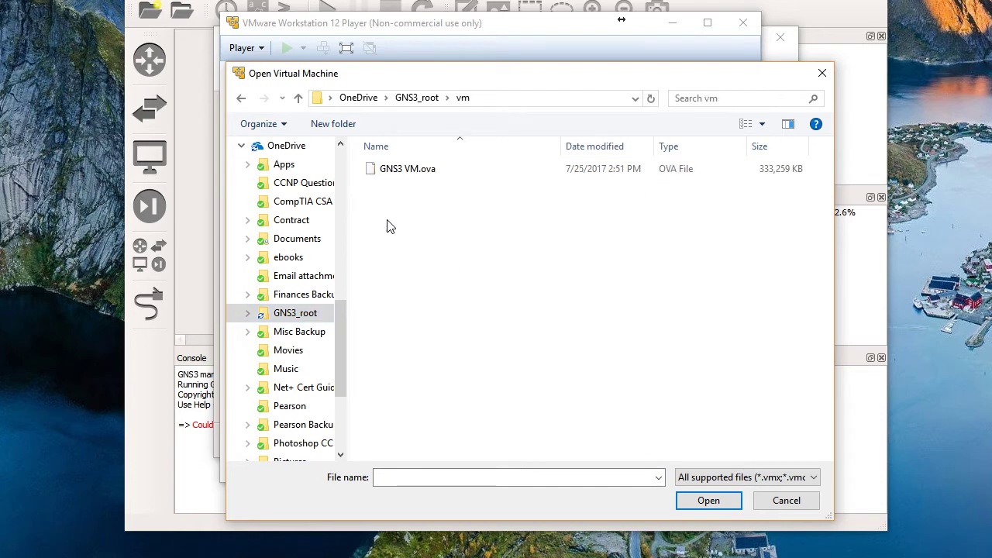
pyautogui.click(403, 172)
pyautogui.click(707, 500)
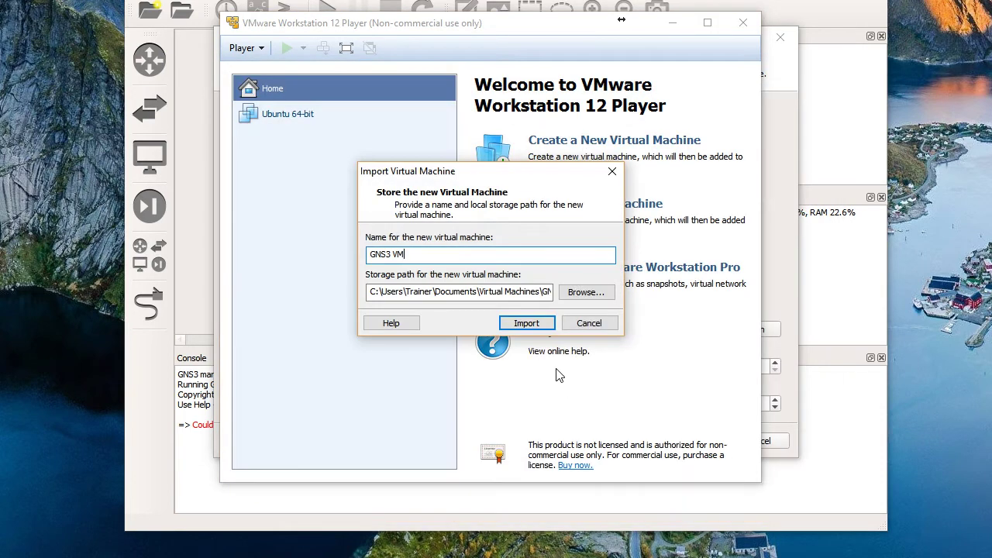
# Step: Import the appliance as 'GNS3 VM', listed powered off as Ubuntu 64-bit with 2 GB RAM
pyautogui.click(527, 323)
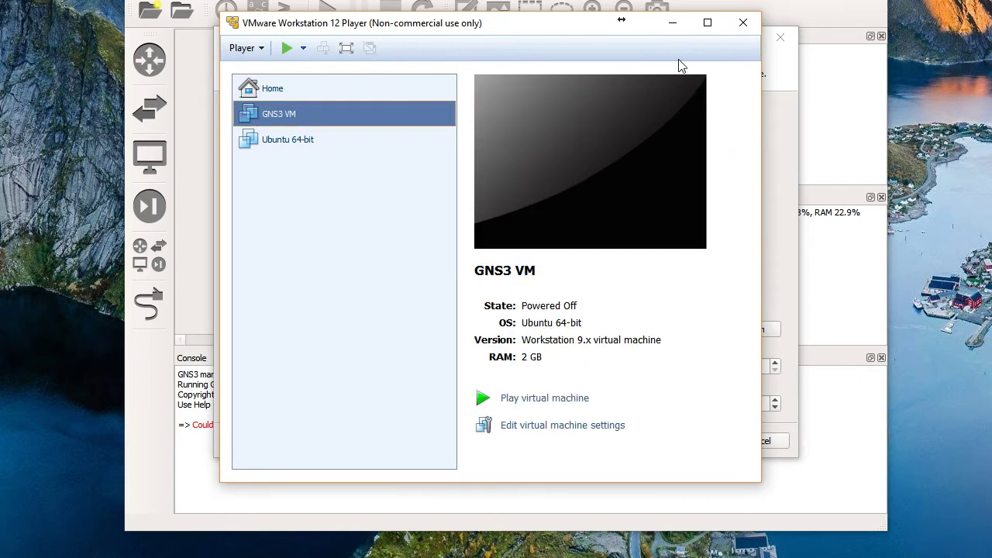
# Step: Refresh the wizard's VMware VM list so it shows GNS3 VM with 1 vCPU and 2048 MB RAM
pyautogui.click(673, 23)
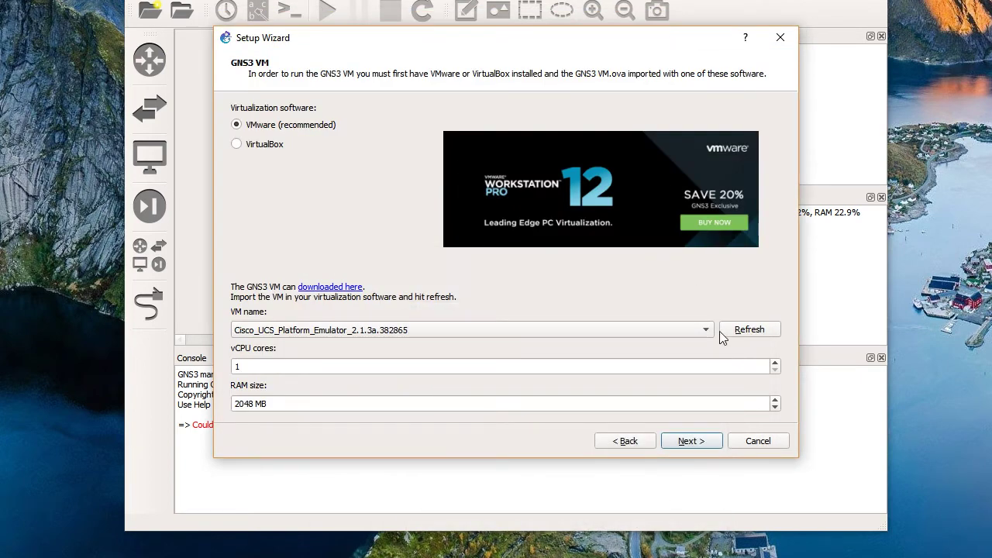
pyautogui.click(706, 332)
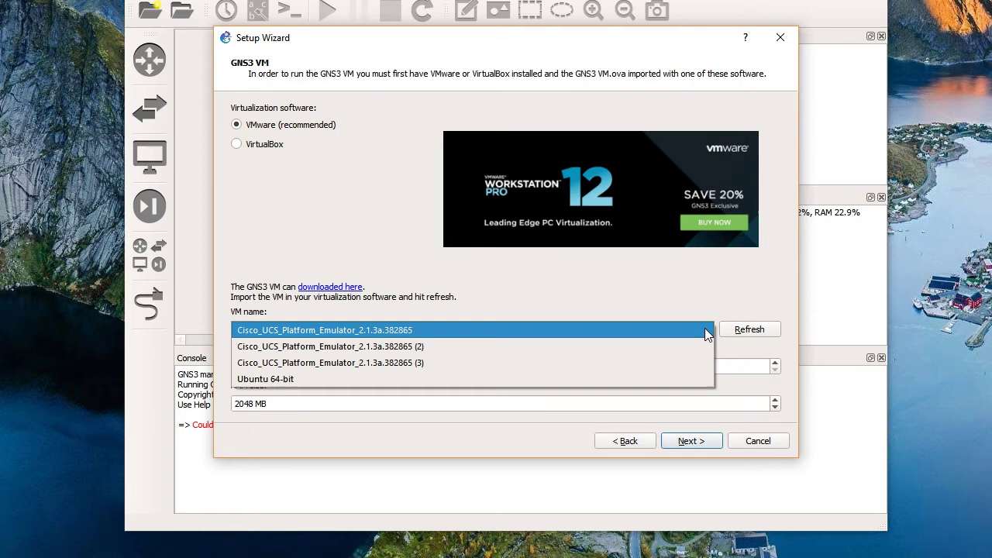
pyautogui.click(705, 329)
pyautogui.click(731, 330)
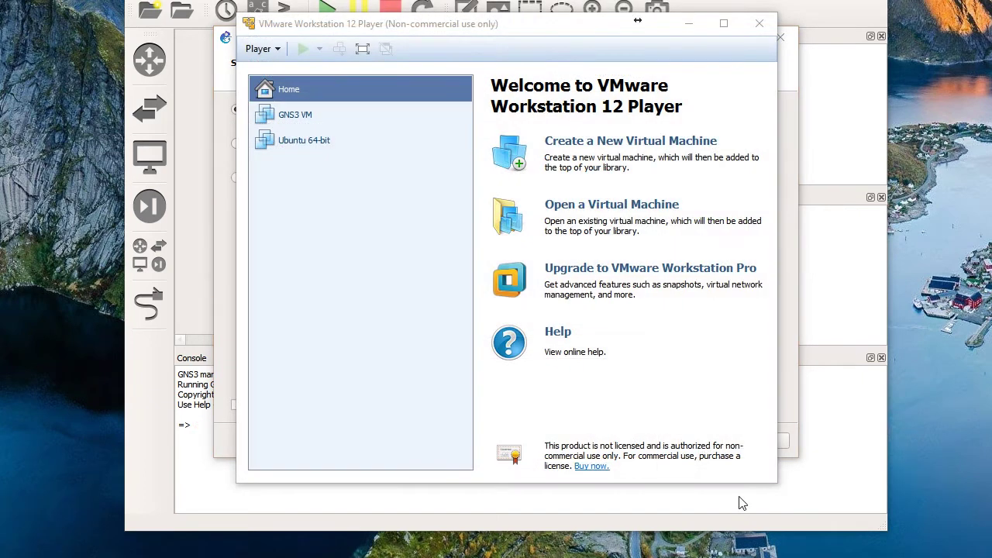
# Step: Select GNS3 VM and try to play it, which fails with the Hyper-V incompatibility error
pyautogui.click(295, 116)
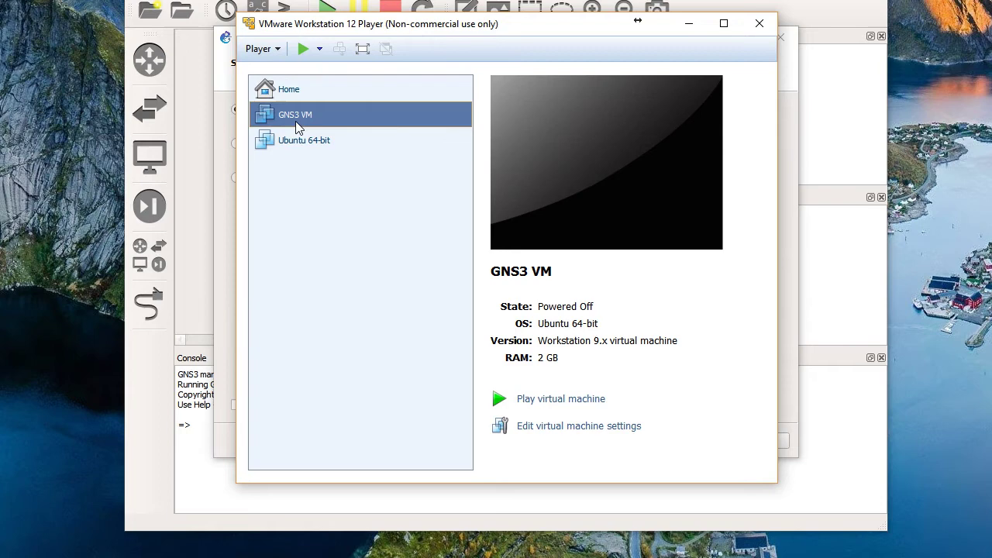
pyautogui.click(566, 400)
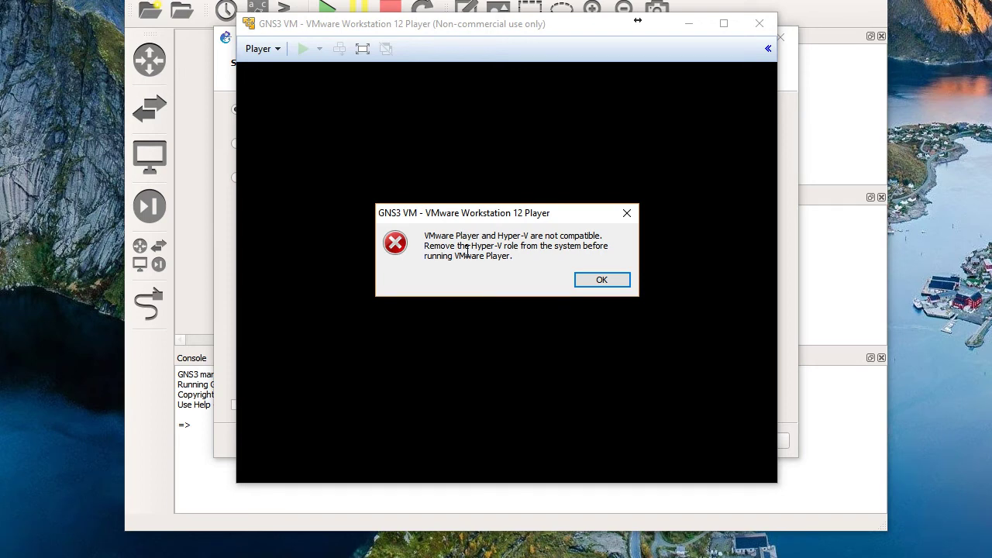
# Step: Turn off the Hyper-V Windows feature from Control Panel's Programs and Features, choosing not to restart now
pyautogui.press('super')
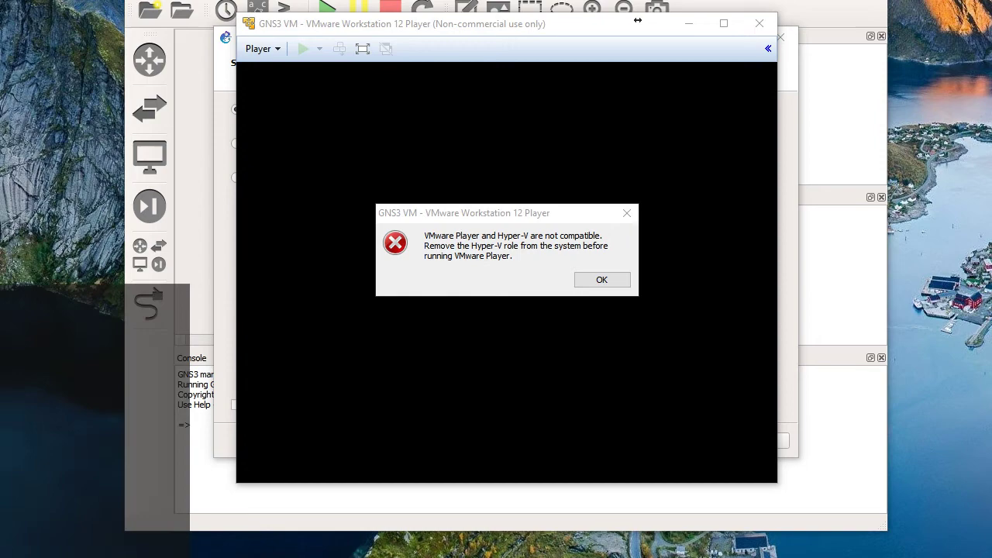
pyautogui.write('control')
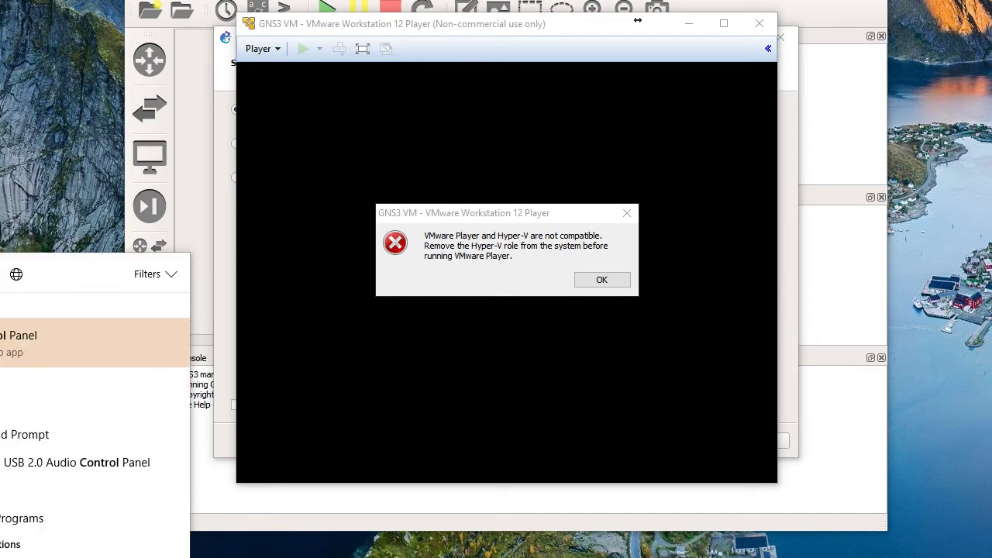
pyautogui.press('Return')
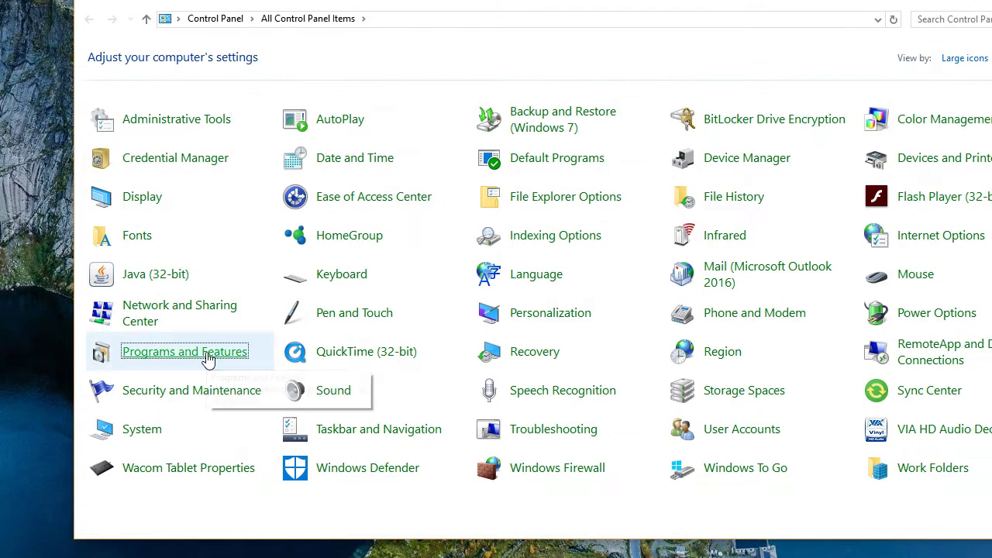
pyautogui.click(208, 358)
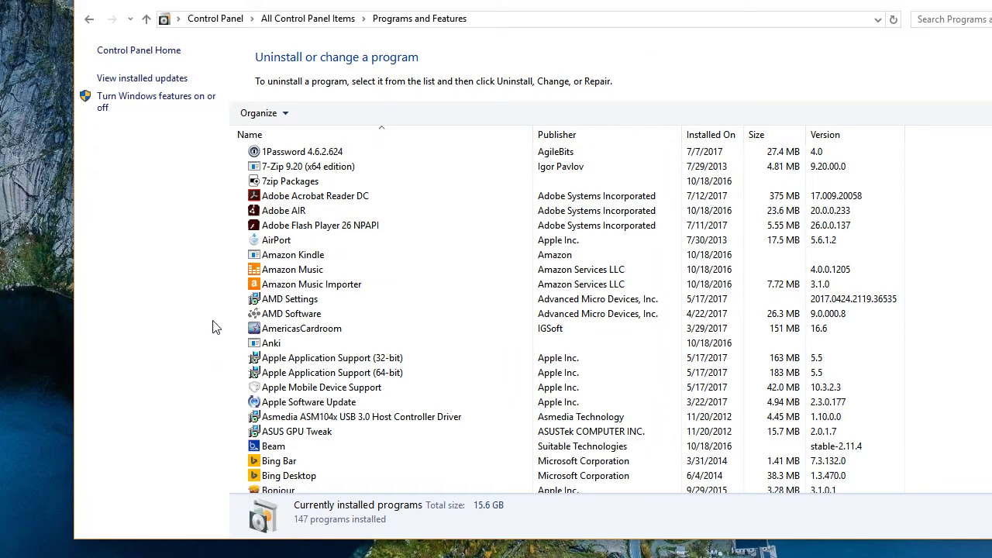
pyautogui.click(187, 103)
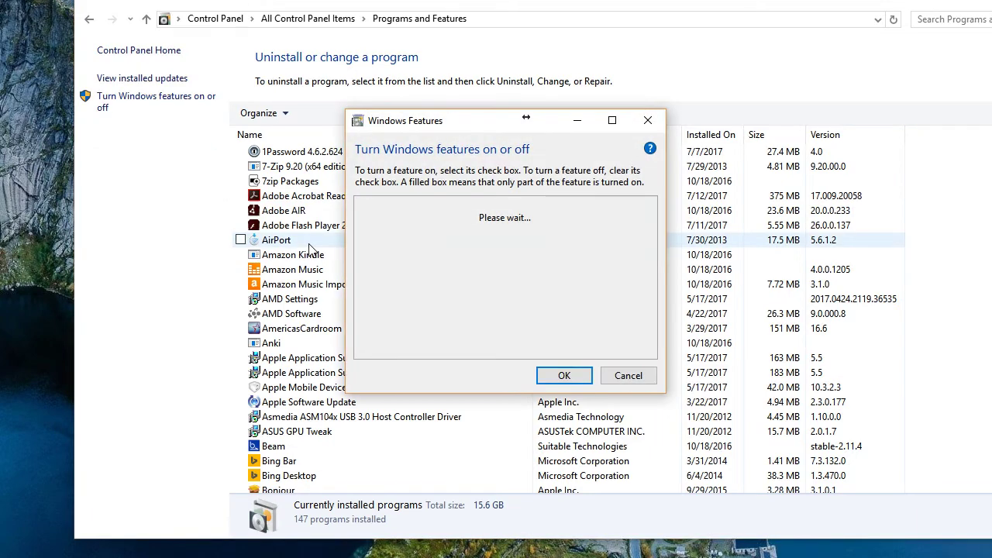
pyautogui.click(379, 287)
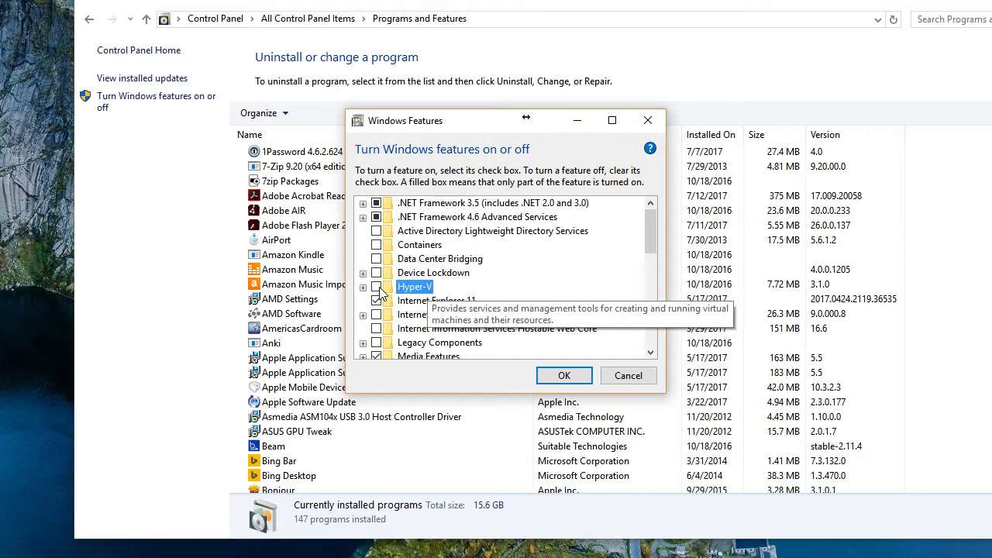
pyautogui.click(558, 380)
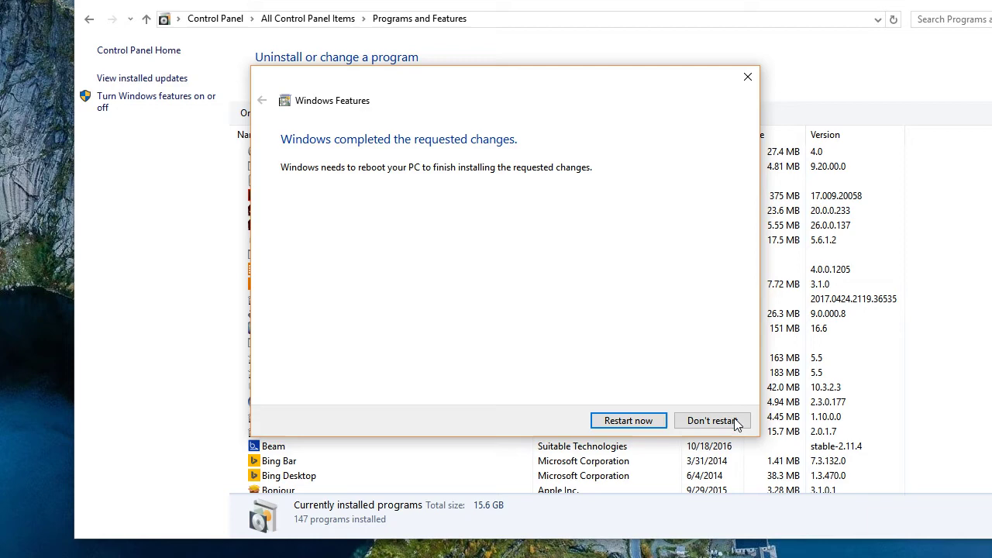
pyautogui.click(706, 423)
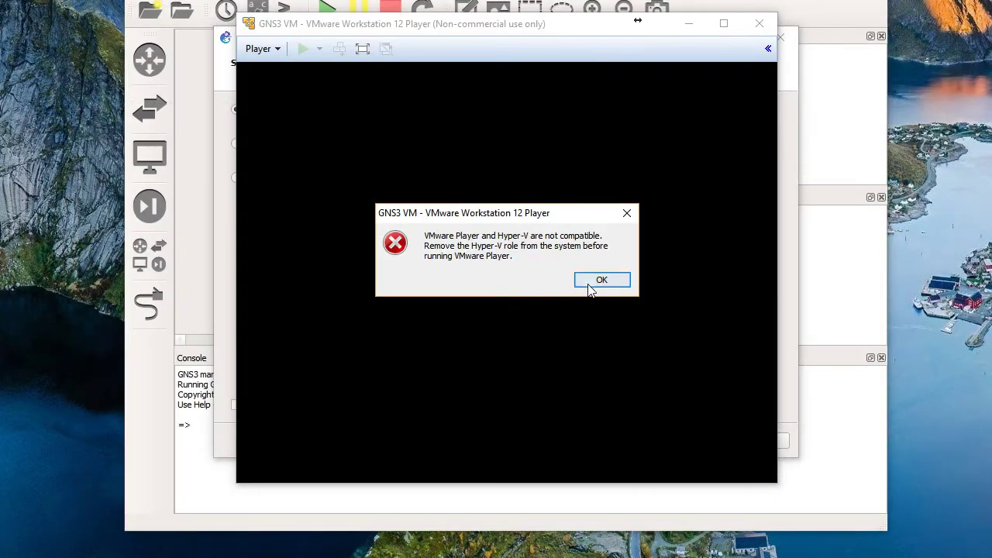
# Step: Retry powering on GNS3 VM, dismiss the repeated Hyper-V error and close VMware Player
pyautogui.click(594, 281)
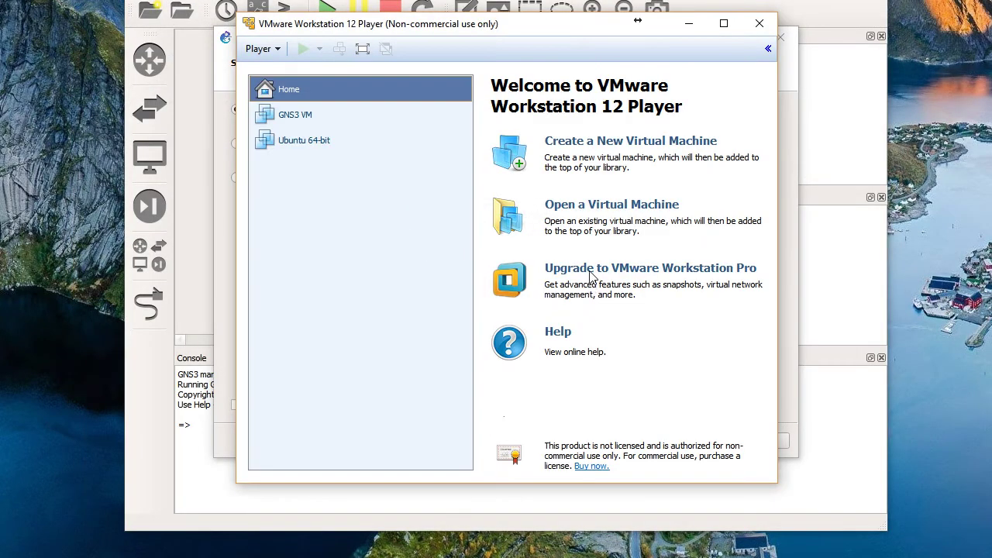
pyautogui.click(316, 115)
pyautogui.rightClick(315, 115)
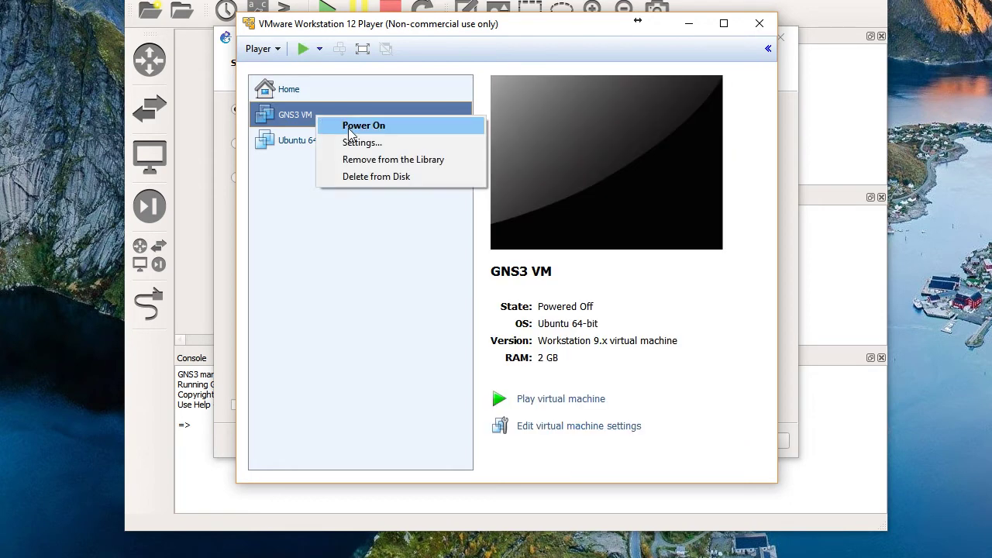
pyautogui.click(348, 130)
pyautogui.click(602, 279)
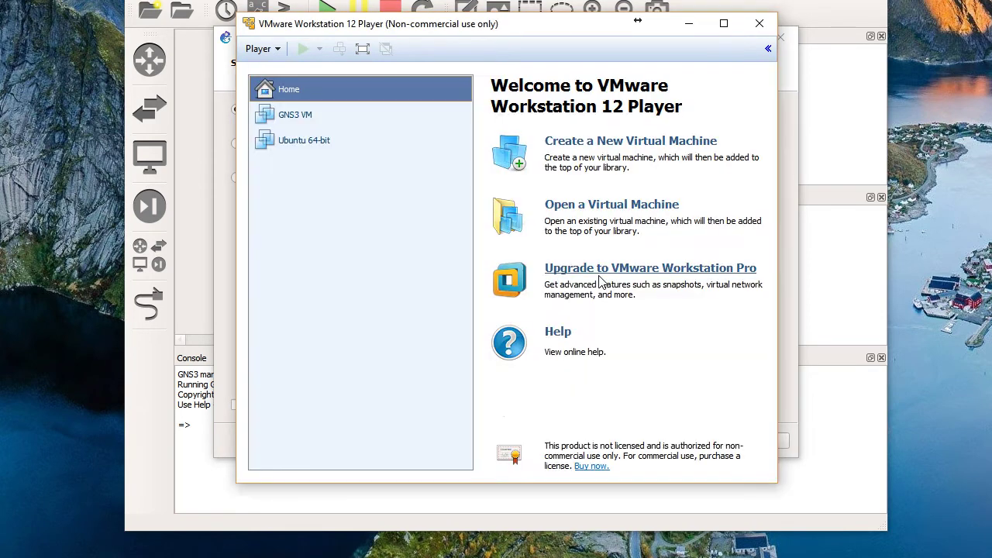
pyautogui.click(760, 25)
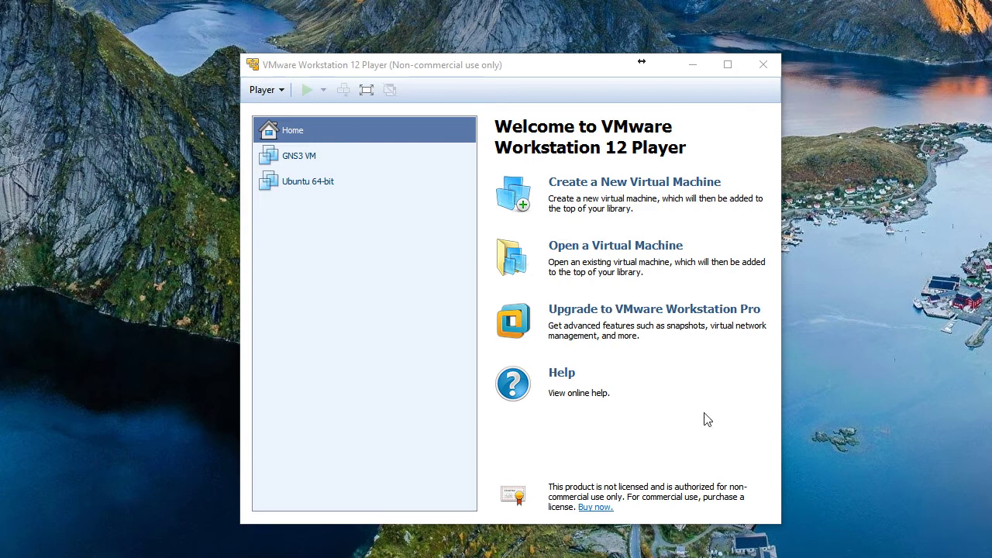
# Step: After the reboot, play GNS3 VM and bring up its information screen showing IP 192.168.21.128
pyautogui.click(311, 163)
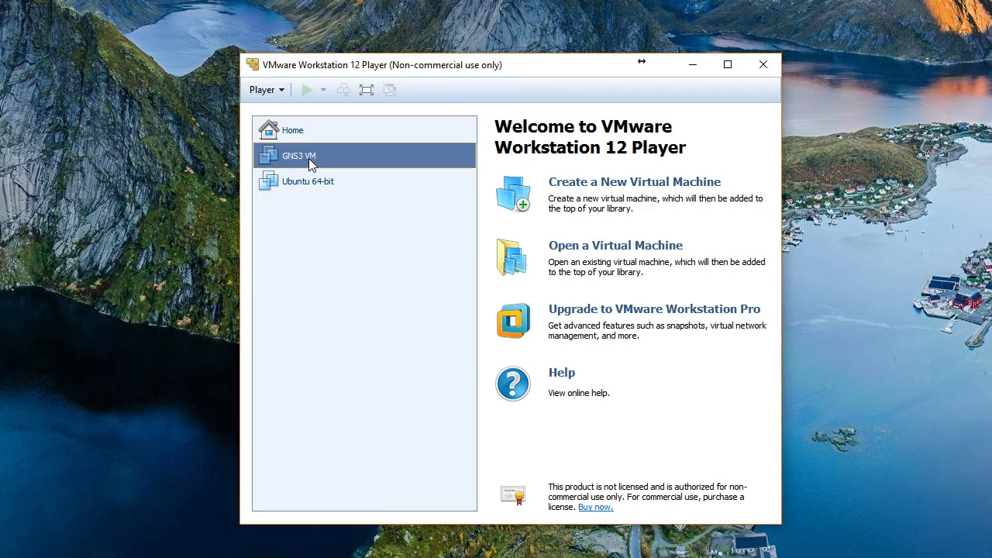
pyautogui.click(573, 440)
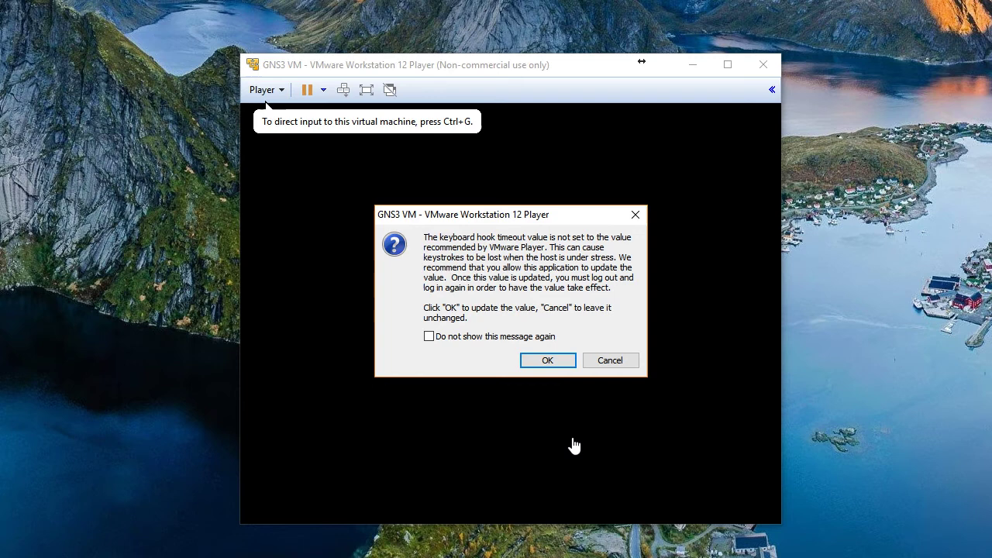
pyautogui.click(547, 360)
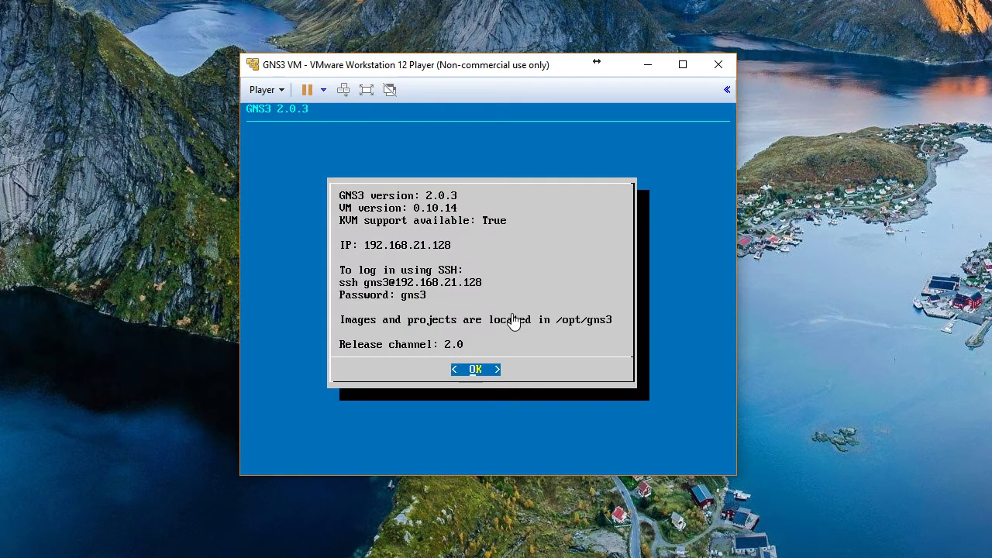
pyautogui.click(479, 374)
pyautogui.press('Return')
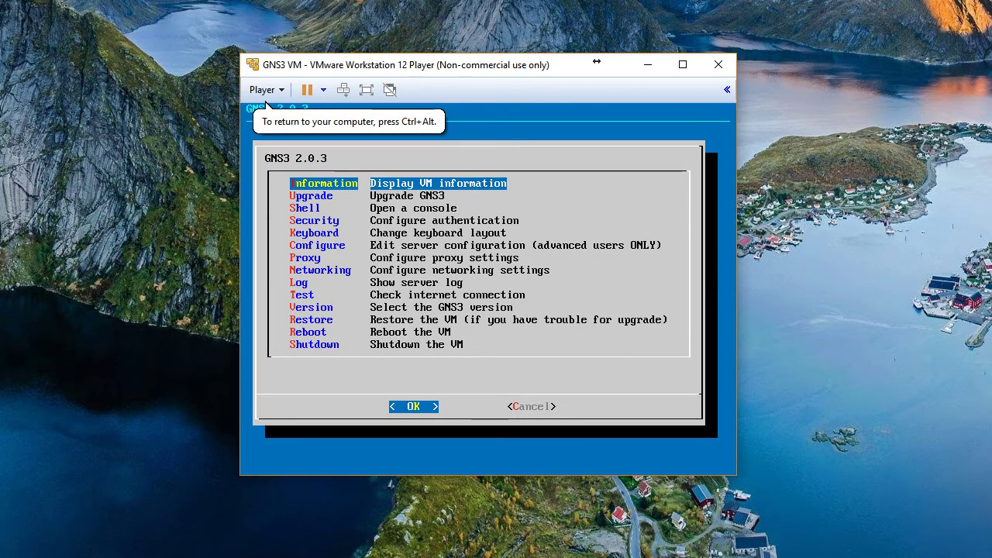
pyautogui.press('Return')
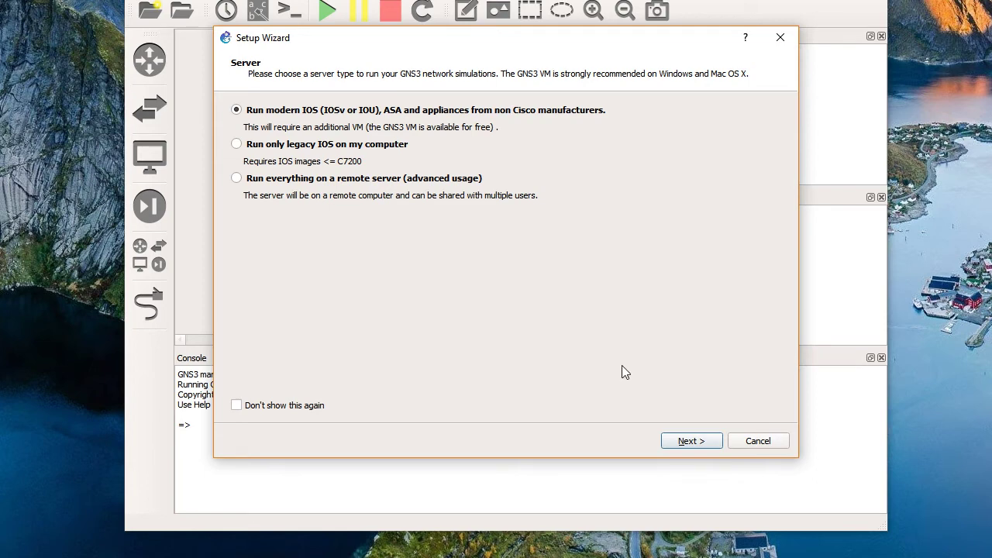
# Step: Finish the wizard with the local server plus GNS3 VM on VMware (1 vCPU, 2048 MB RAM)
pyautogui.click(692, 440)
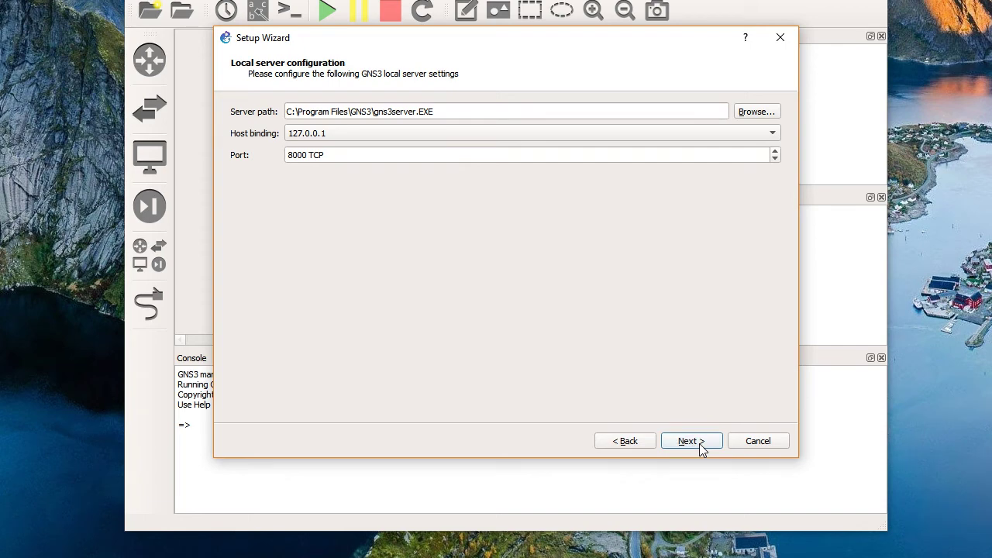
pyautogui.click(691, 441)
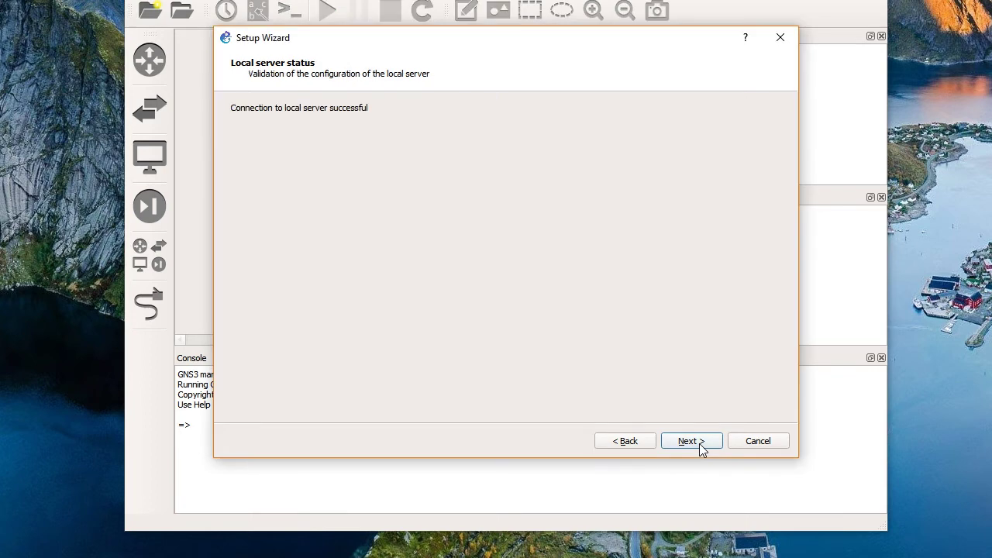
pyautogui.click(701, 447)
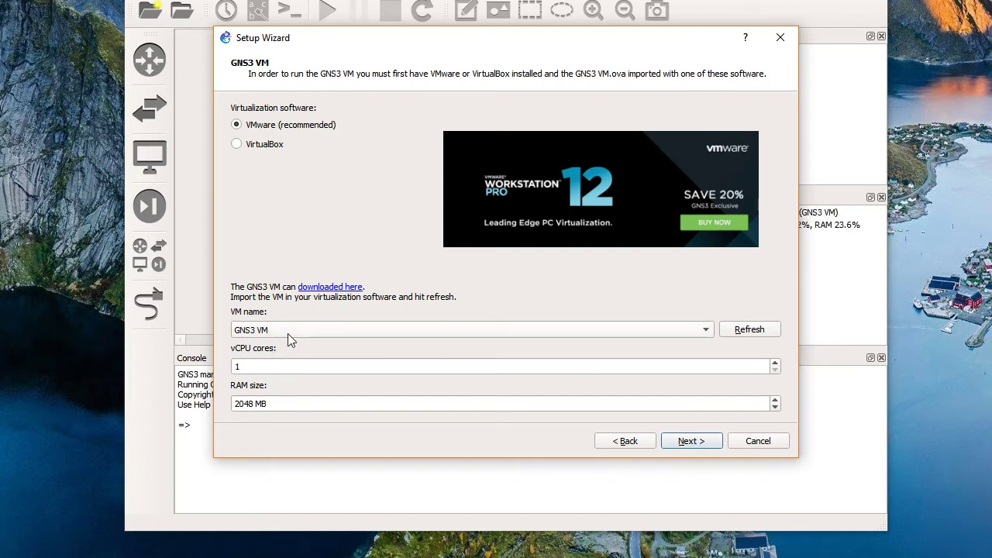
pyautogui.click(706, 443)
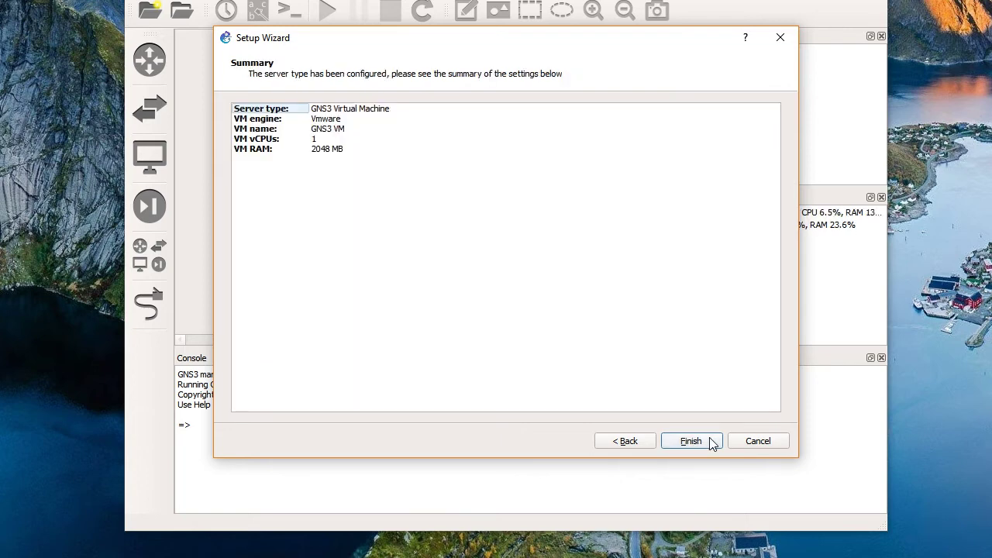
pyautogui.click(691, 441)
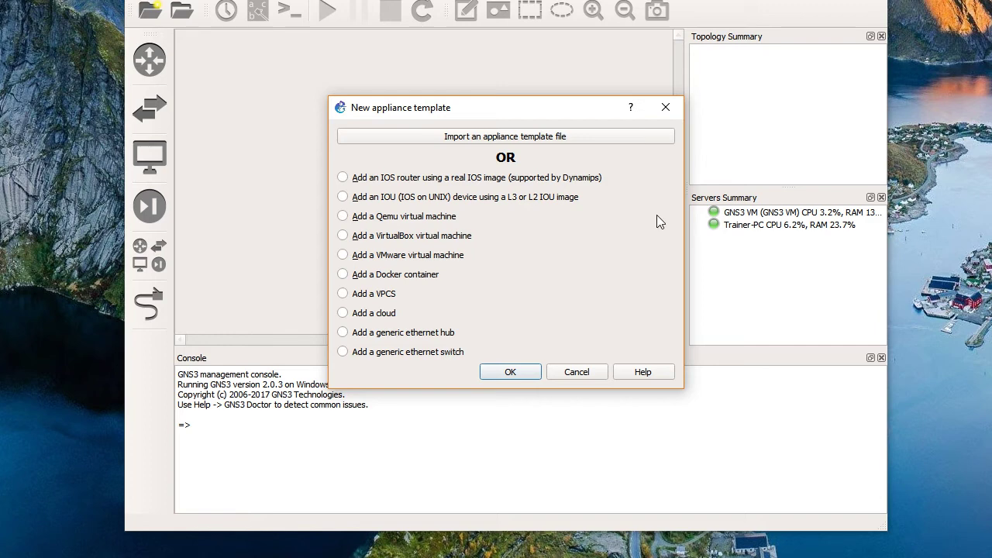
# Step: Start a new IOS router template set to run on the GNS3 VM with the existing c7200 image
pyautogui.click(375, 178)
pyautogui.click(516, 373)
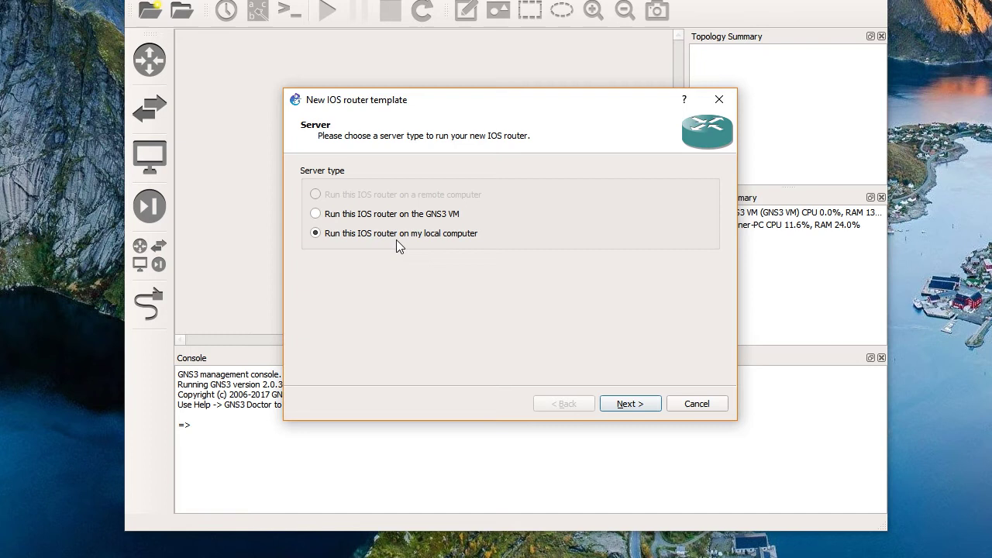
pyautogui.click(371, 218)
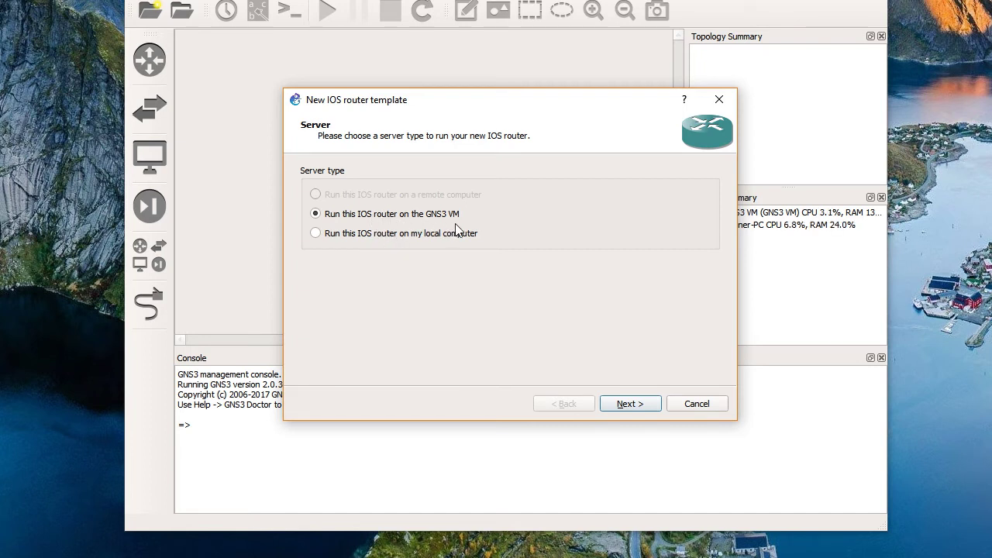
pyautogui.click(625, 404)
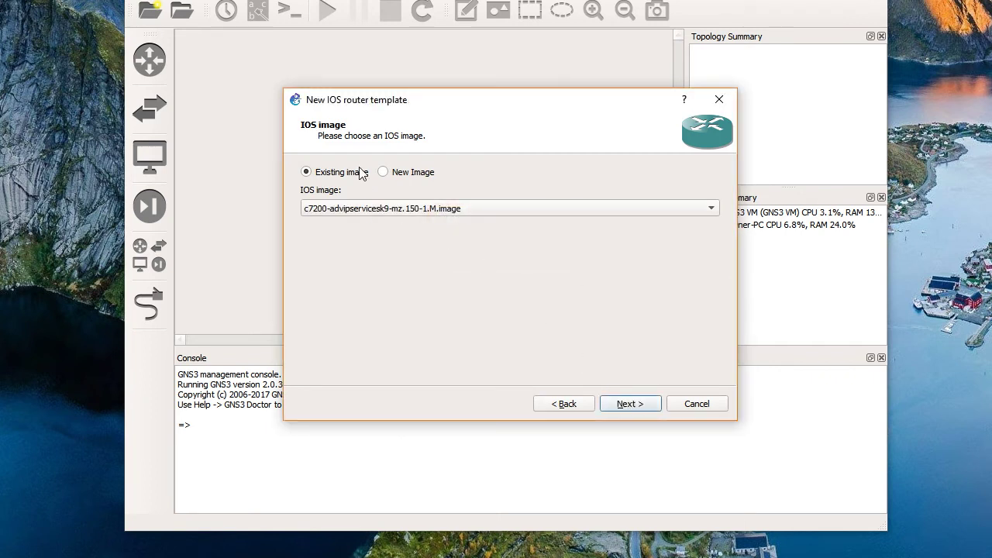
pyautogui.click(629, 404)
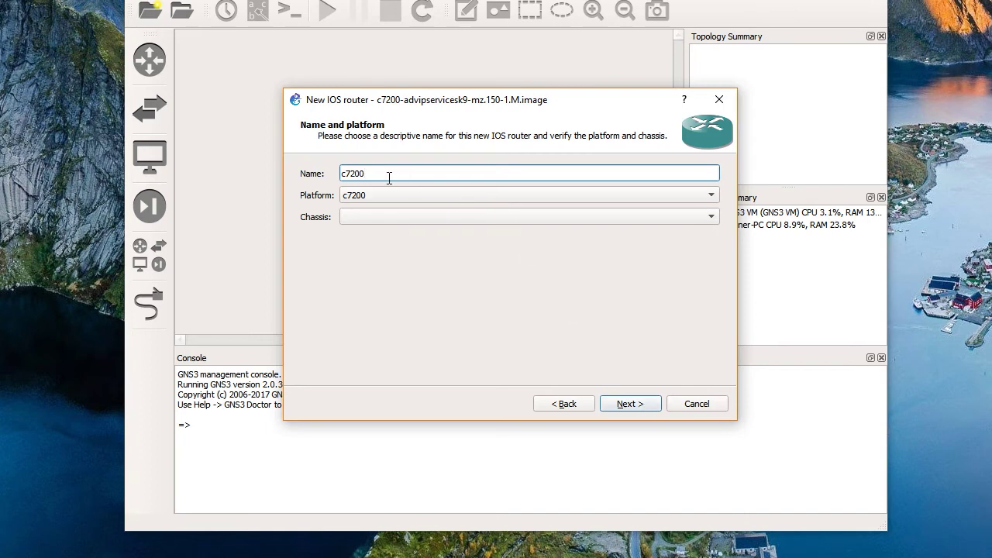
# Step: Name the template c7200_on_vm after the default name c7200 is rejected as already used
pyautogui.click(629, 404)
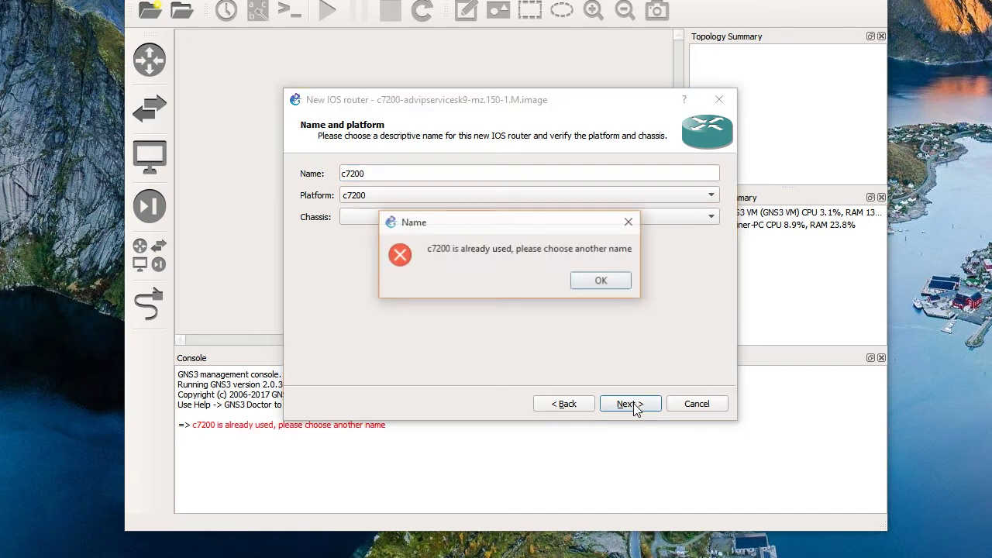
pyautogui.click(585, 283)
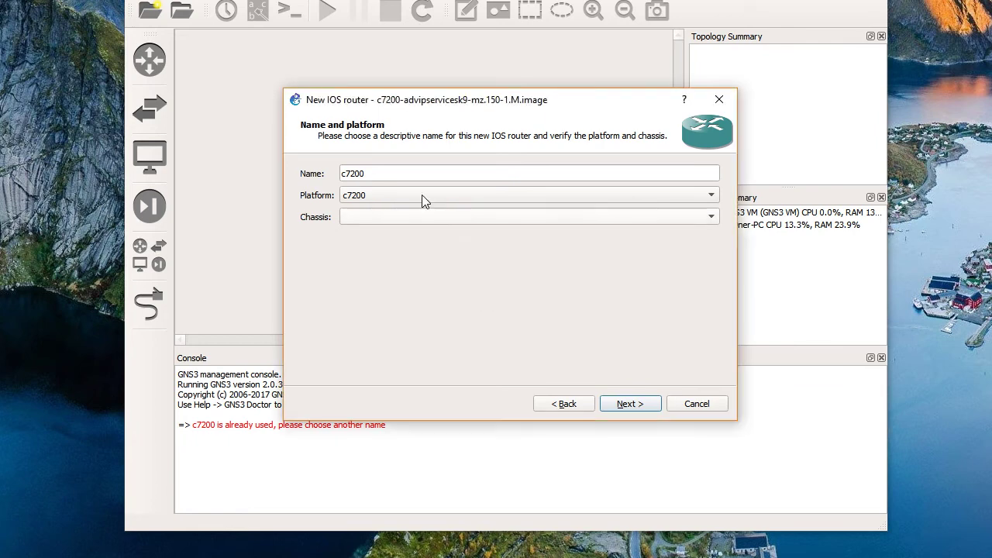
pyautogui.click(385, 172)
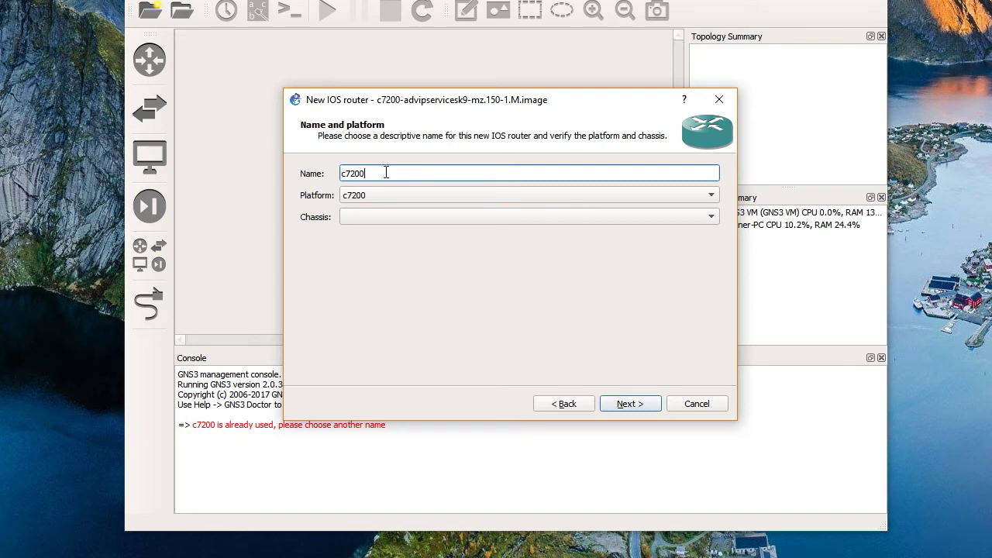
pyautogui.write('_on_vm')
pyautogui.click(631, 406)
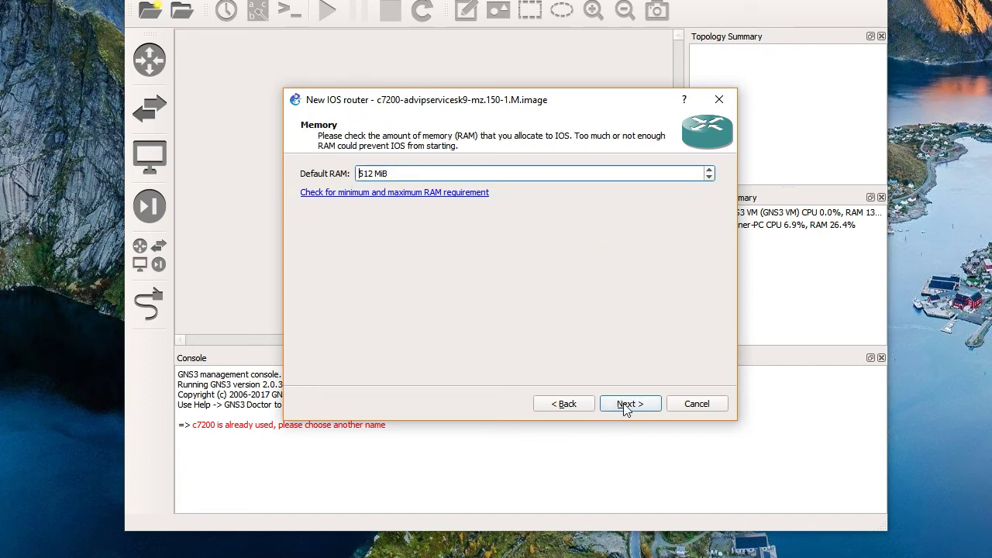
# Step: Keep 512 MiB RAM and put a PA-4T+ serial adapter in slot 1
pyautogui.click(629, 405)
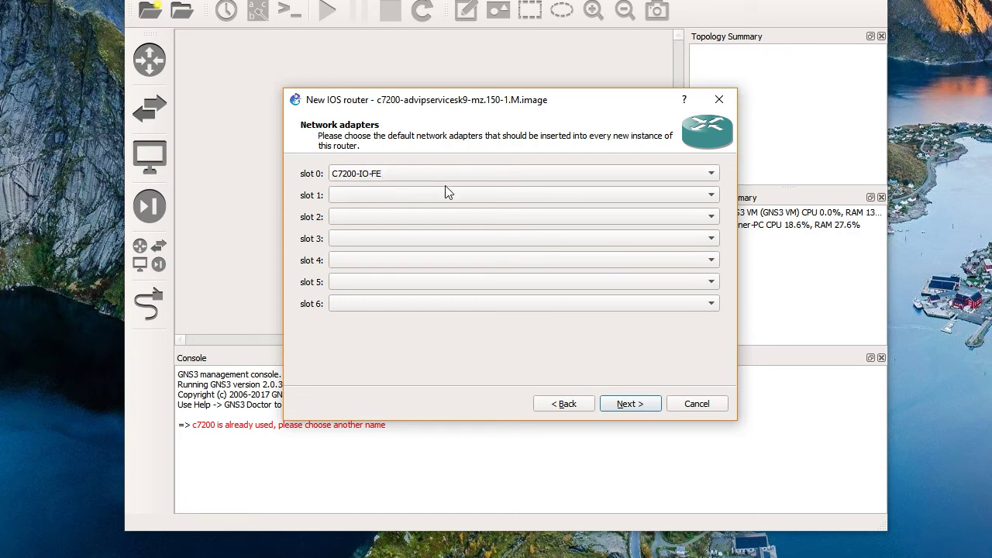
pyautogui.click(676, 194)
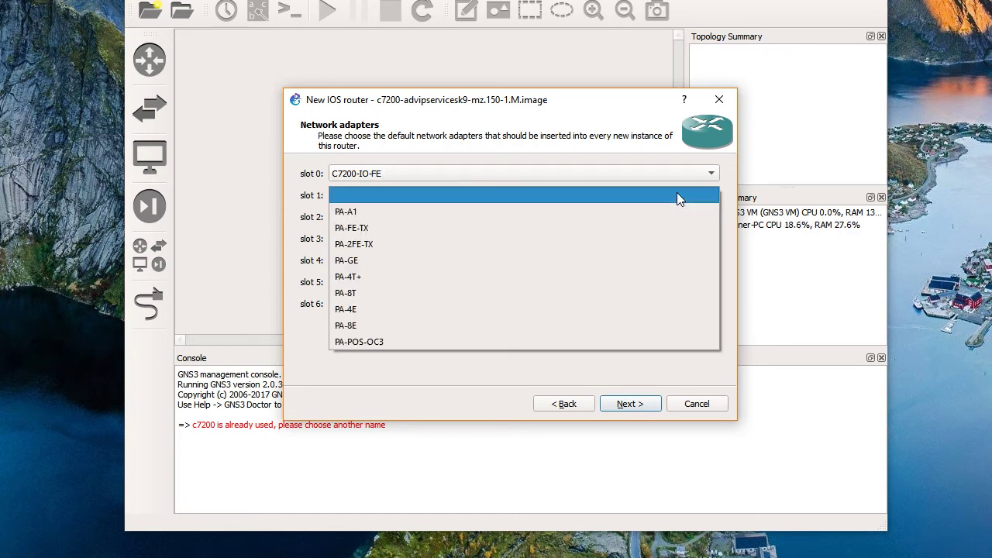
pyautogui.click(401, 278)
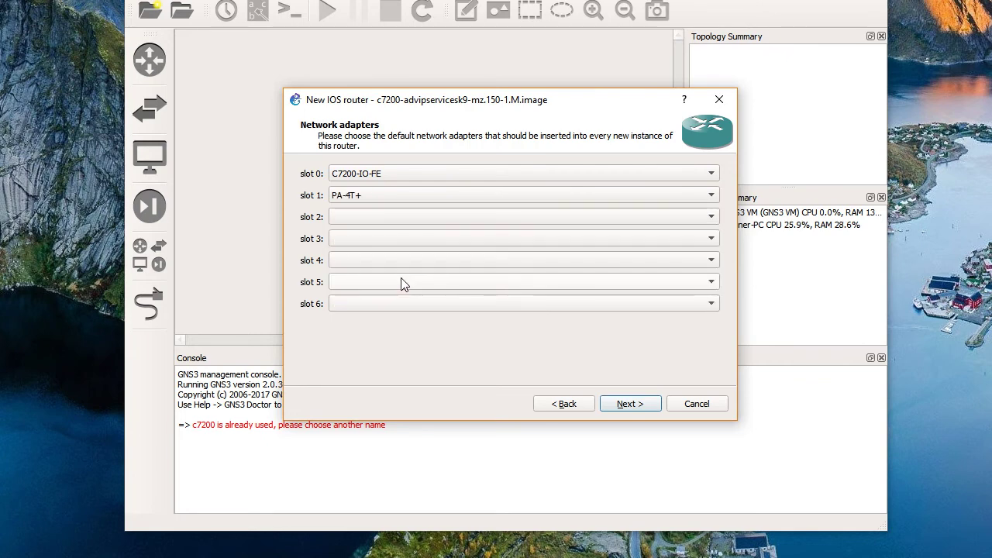
# Step: Compute the Idle-PC value (0x606384b0) and finish the c7200_on_vm template
pyautogui.click(621, 404)
pyautogui.click(683, 174)
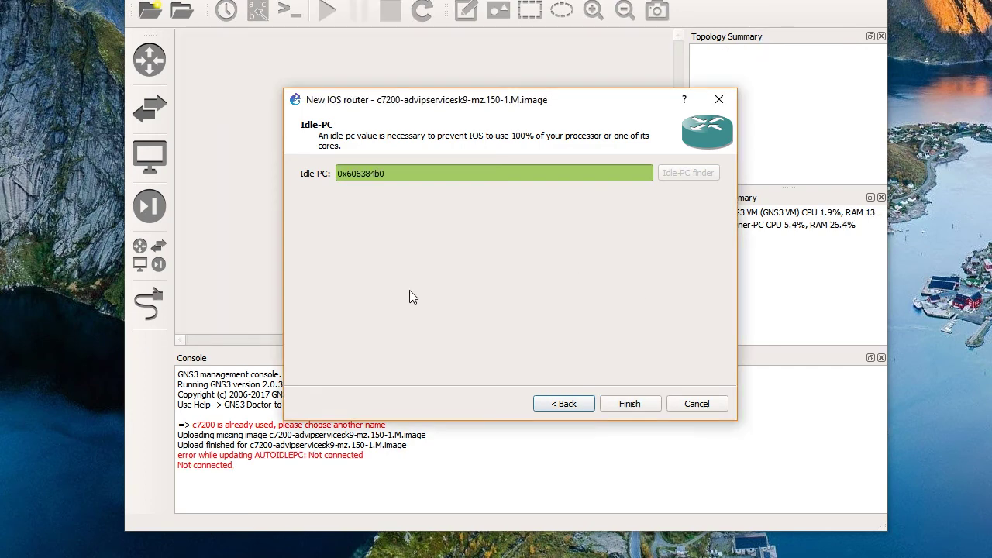
pyautogui.click(629, 404)
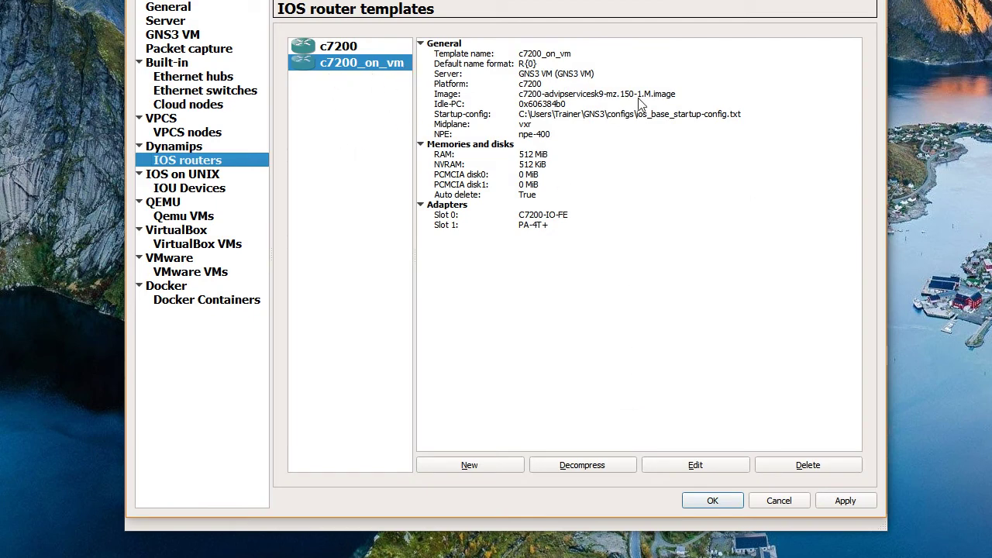
# Step: Close Preferences with the new template saved and create an empty 'untitled' project
pyautogui.click(712, 502)
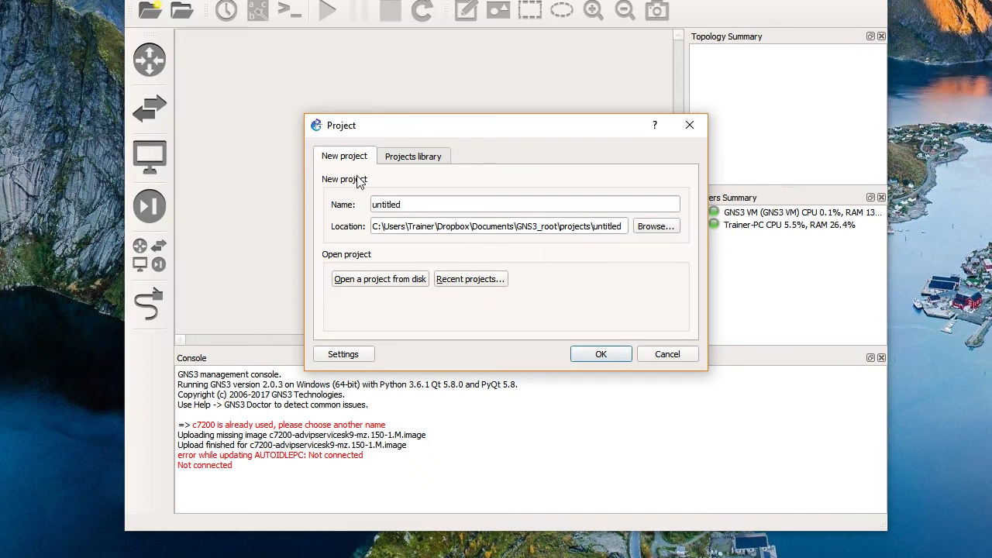
pyautogui.click(601, 356)
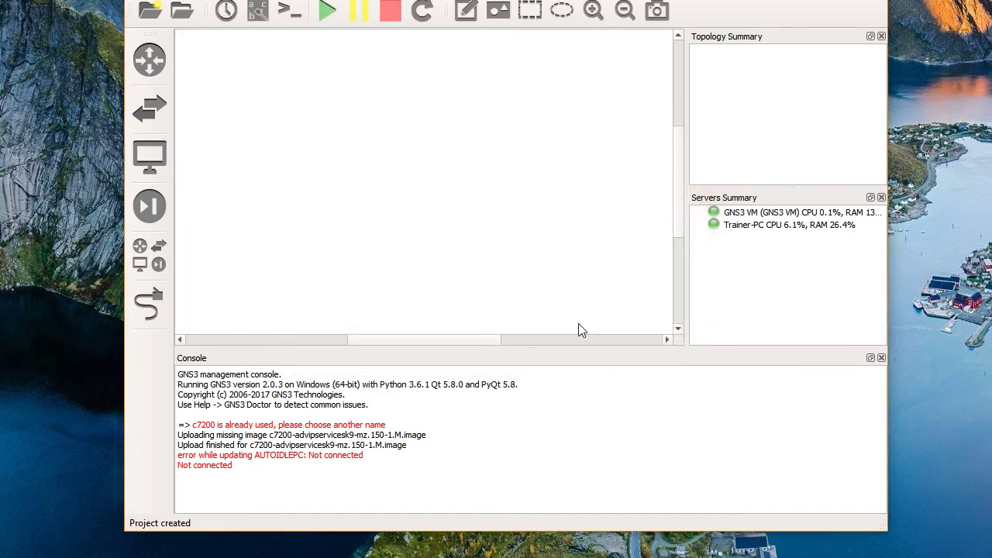
# Step: Place two c7200_on_vm routers, R1 and R2, on the canvas
pyautogui.click(150, 69)
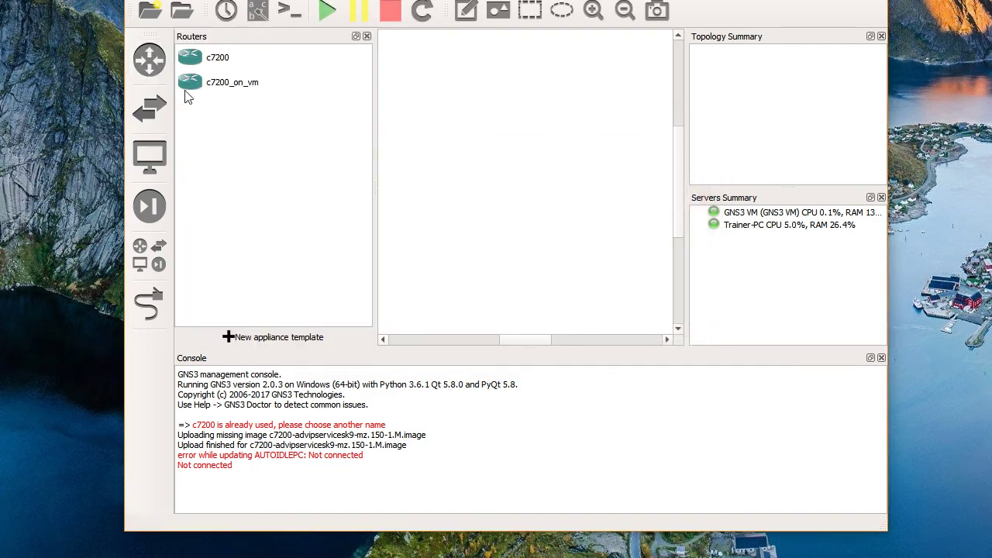
pyautogui.moveTo(206, 87); pyautogui.dragTo(471, 138)
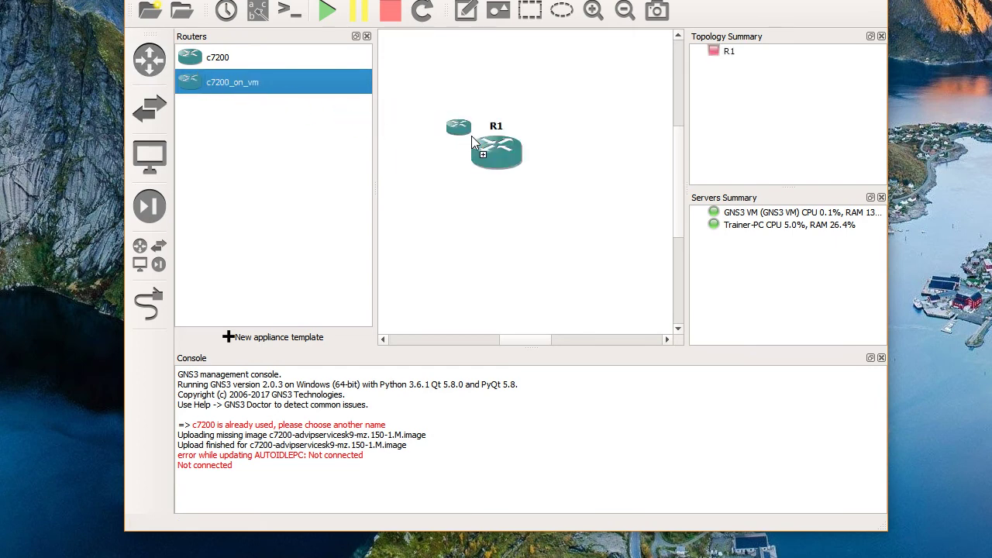
pyautogui.moveTo(223, 86); pyautogui.dragTo(577, 232)
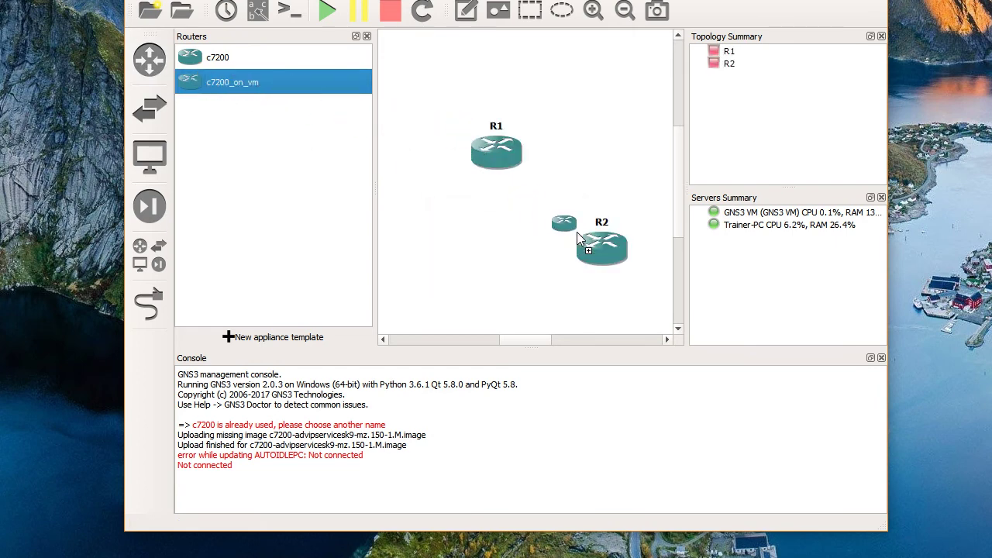
# Step: Connect R1 Serial1/0 to R2 Serial1/0 and start all devices
pyautogui.click(152, 303)
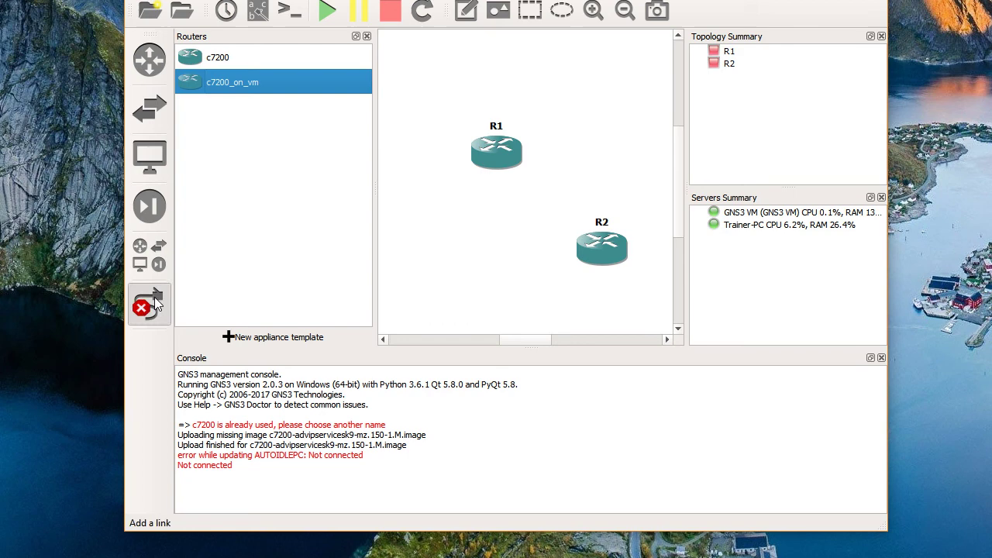
pyautogui.click(512, 160)
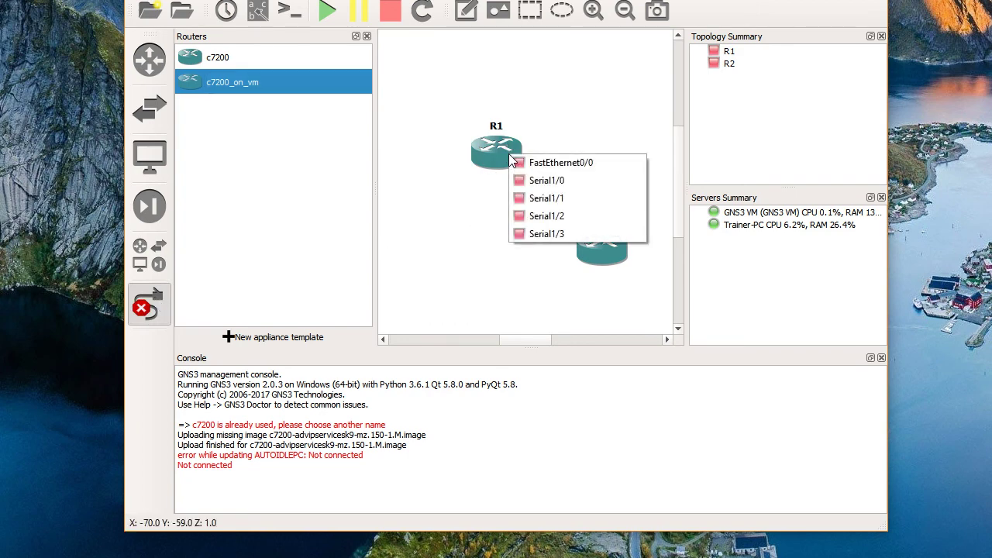
pyautogui.click(546, 180)
pyautogui.click(604, 249)
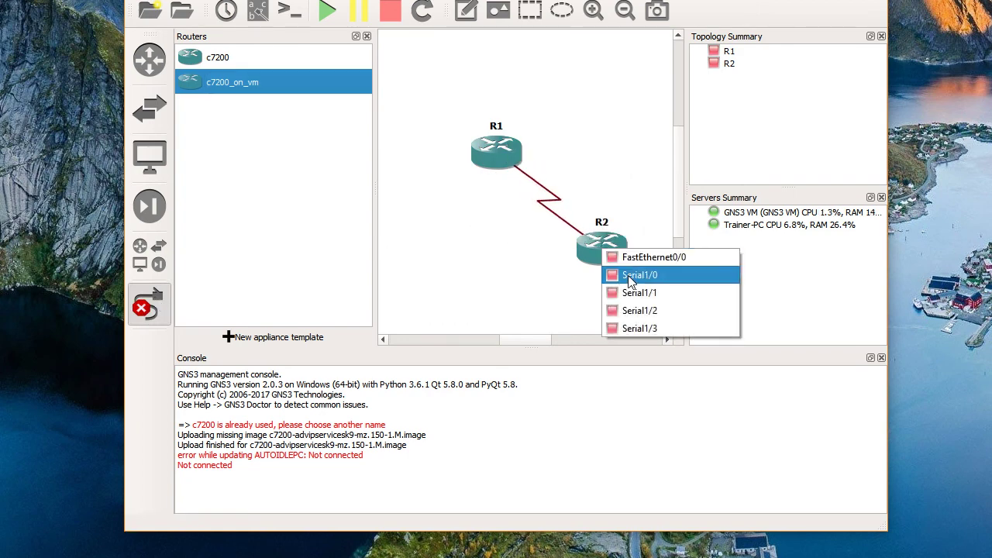
pyautogui.click(632, 280)
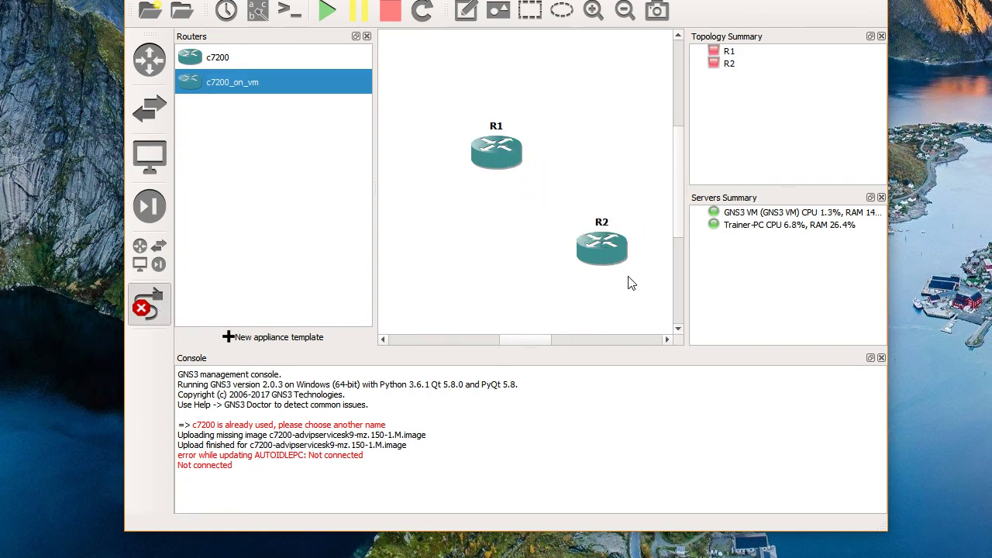
pyautogui.click(328, 14)
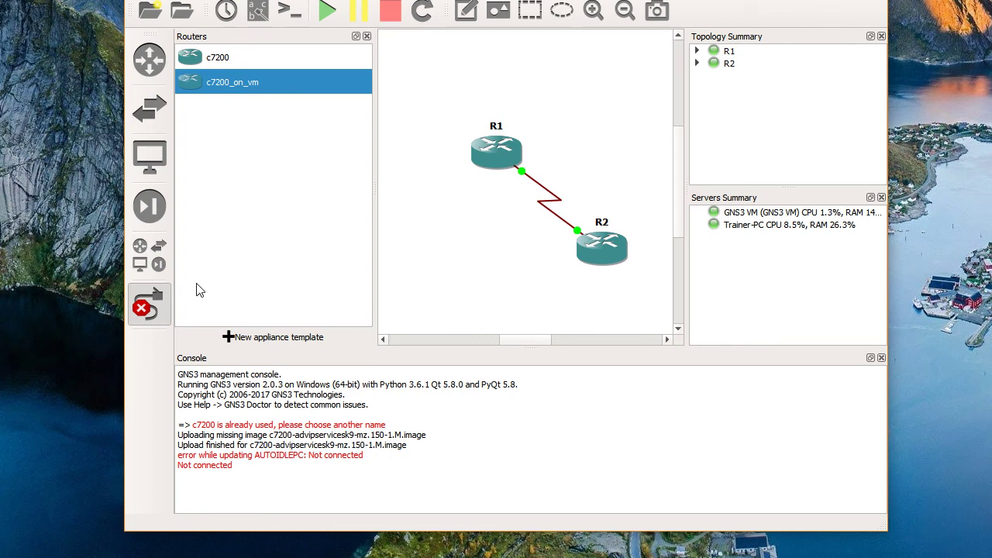
# Step: Leave link mode, open R1's console and bring up the booted R1# prompt
pyautogui.click(149, 304)
pyautogui.rightClick(495, 156)
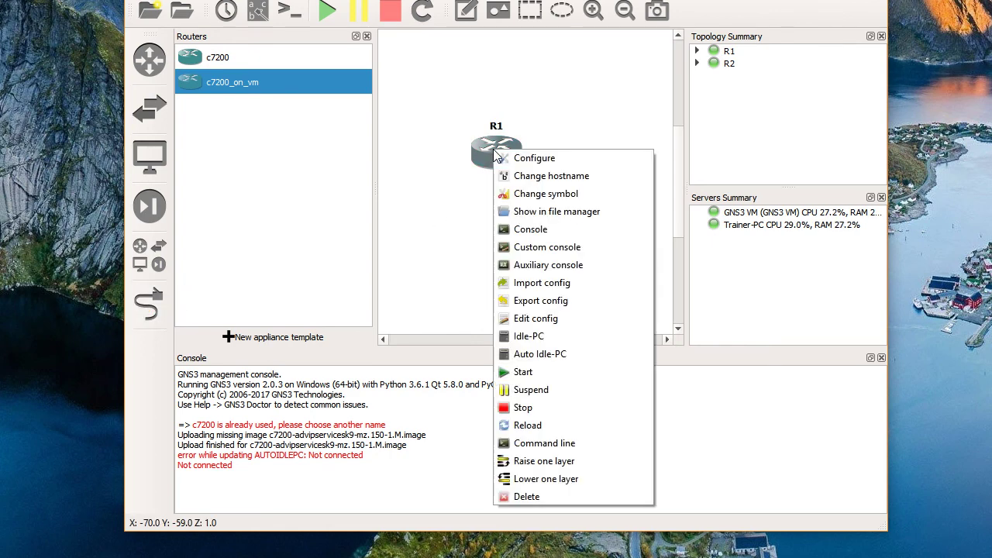
pyautogui.click(533, 230)
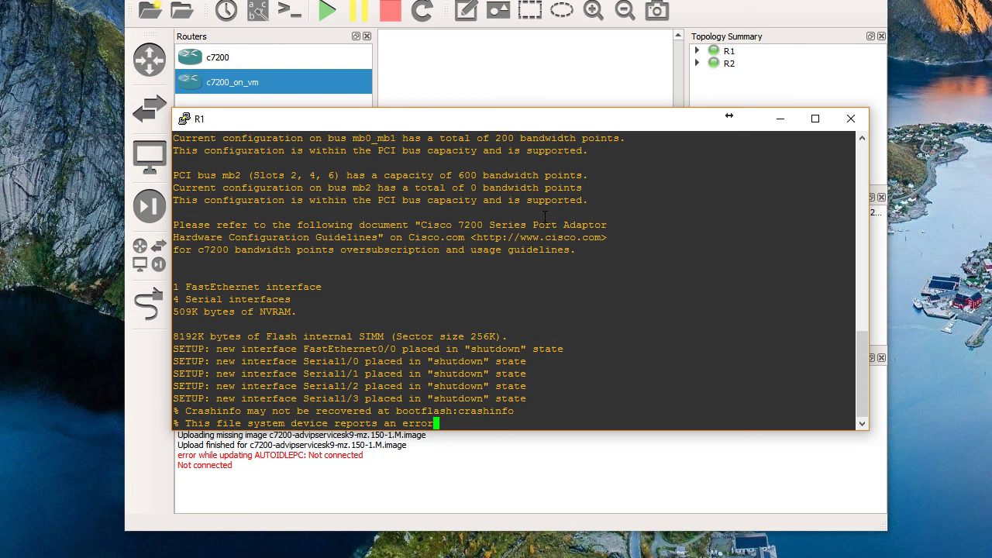
pyautogui.press('Return')
pyautogui.press('Return')
pyautogui.press('Return')
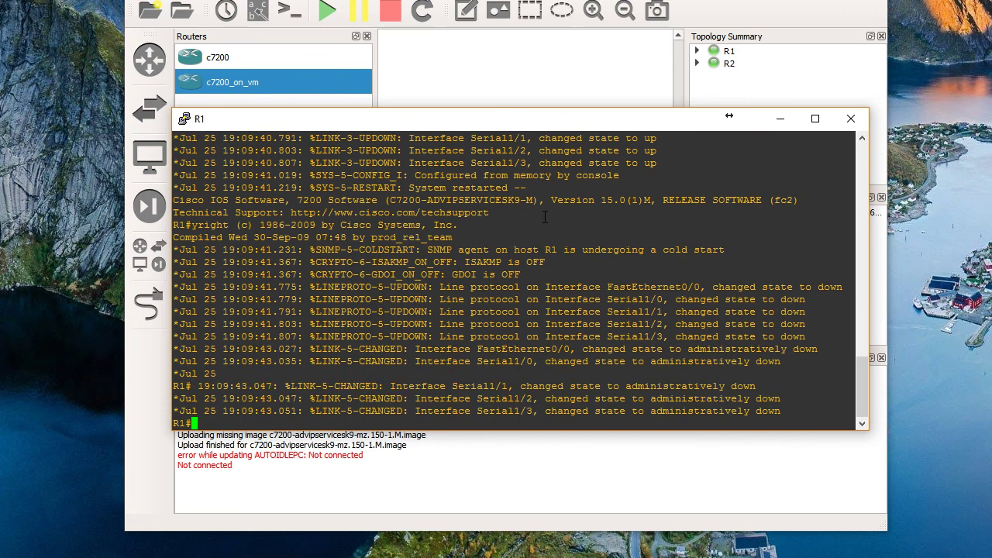